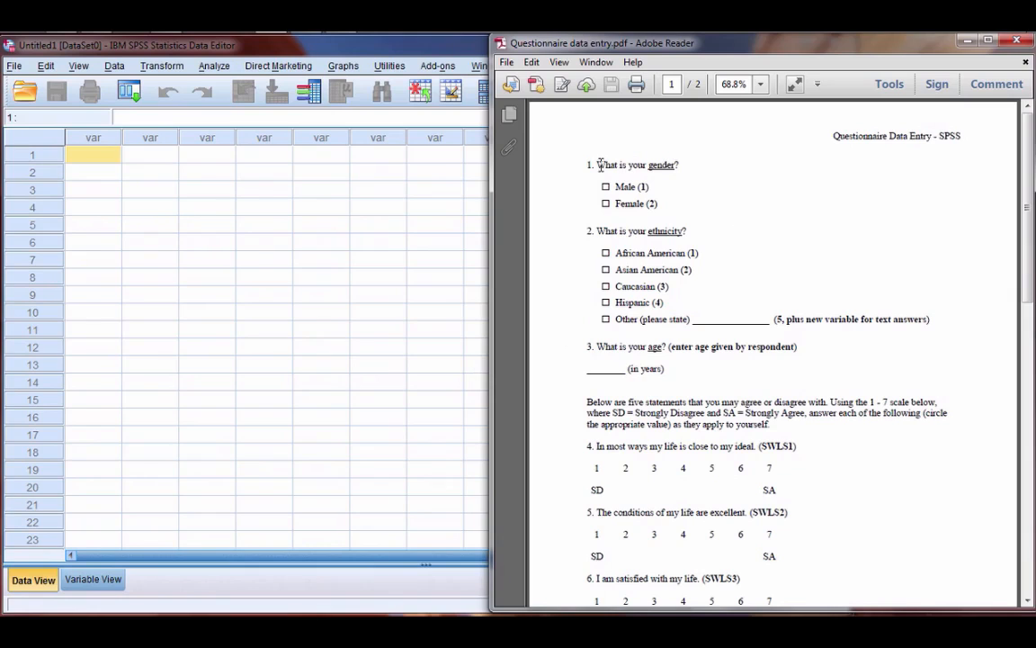
Examine the questionnaire's gender, ethnicity and age questions and the numeric codes assigned to their answer options
drag(588, 164, 741, 576)
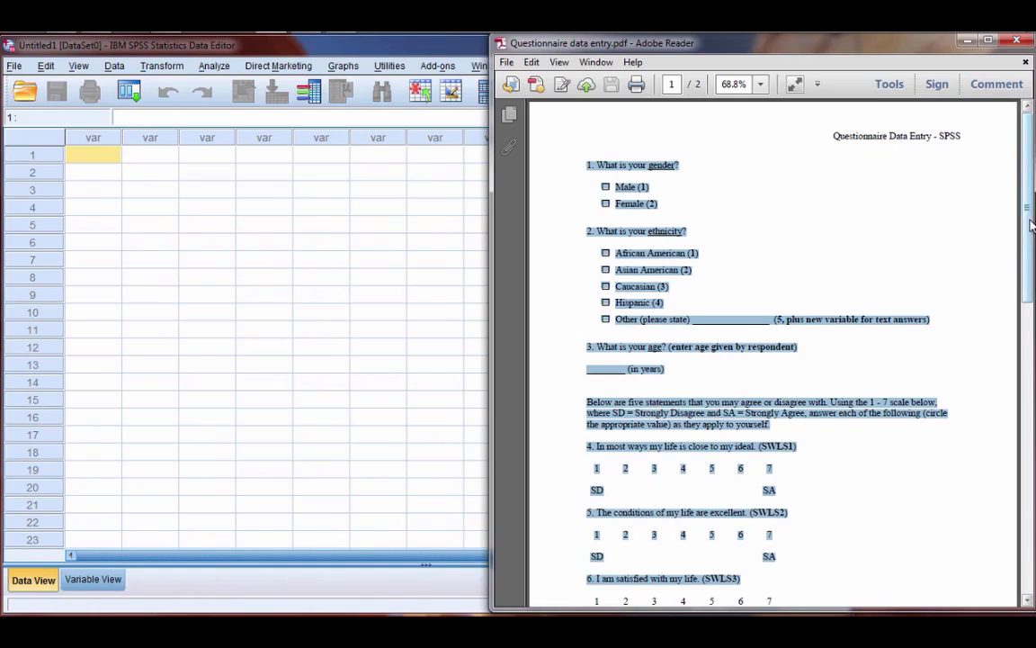
mouse_move(1032, 225)
mouse_down()
mouse_move(1032, 417)
mouse_move(1031, 225)
mouse_up()
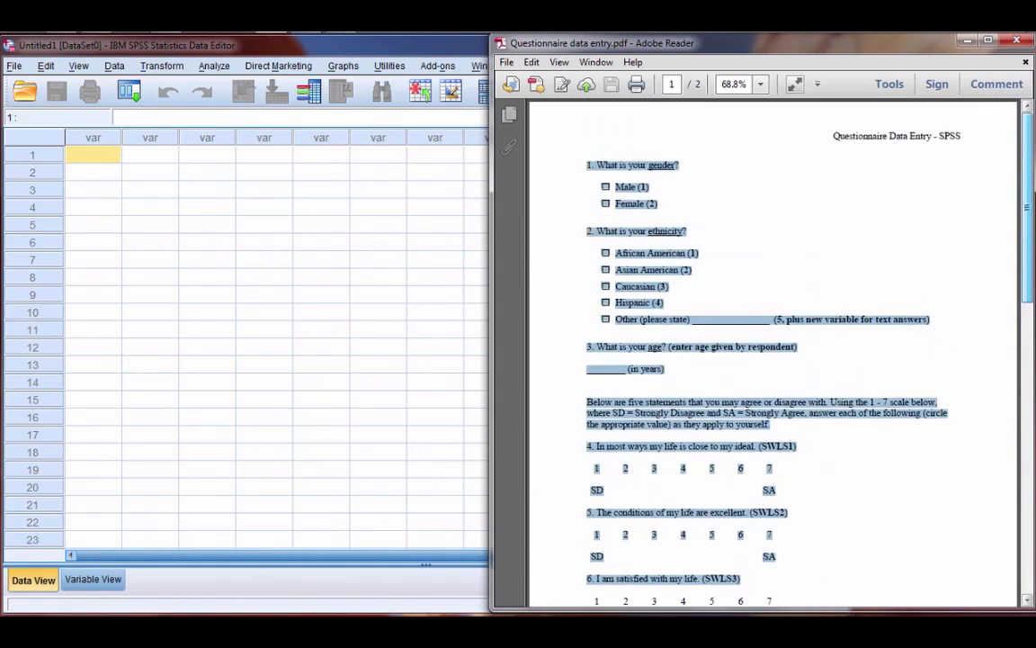
click(783, 192)
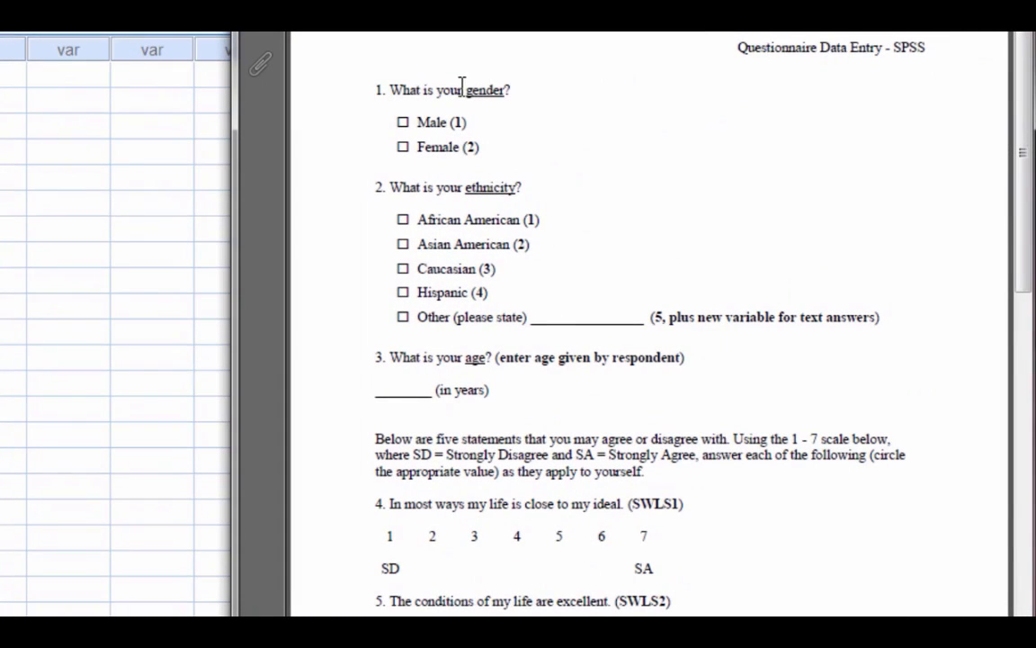
double_click(481, 90)
double_click(474, 188)
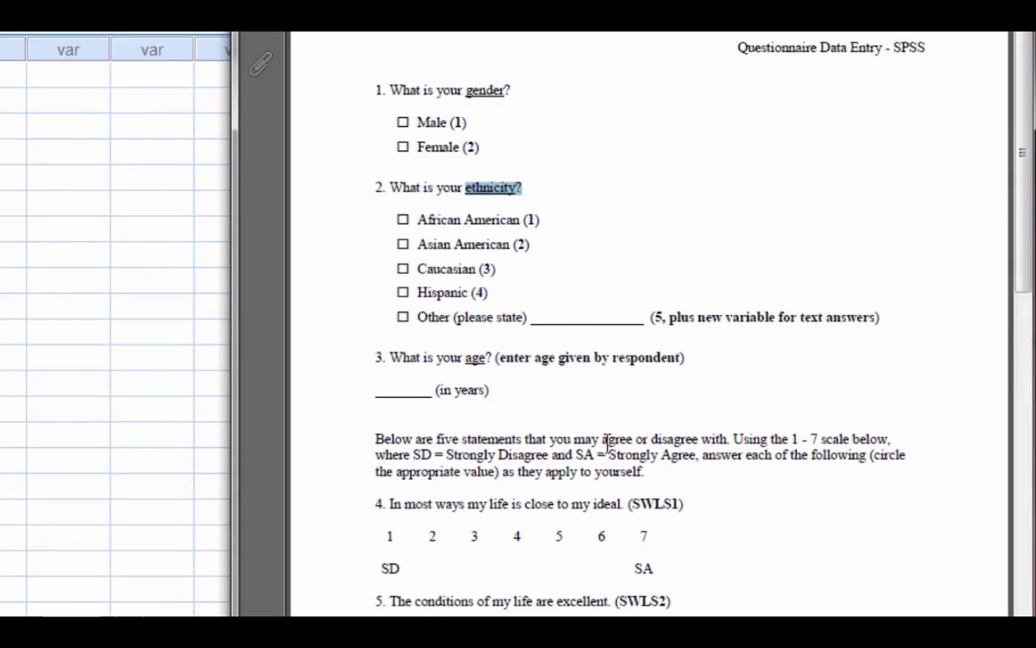
double_click(477, 357)
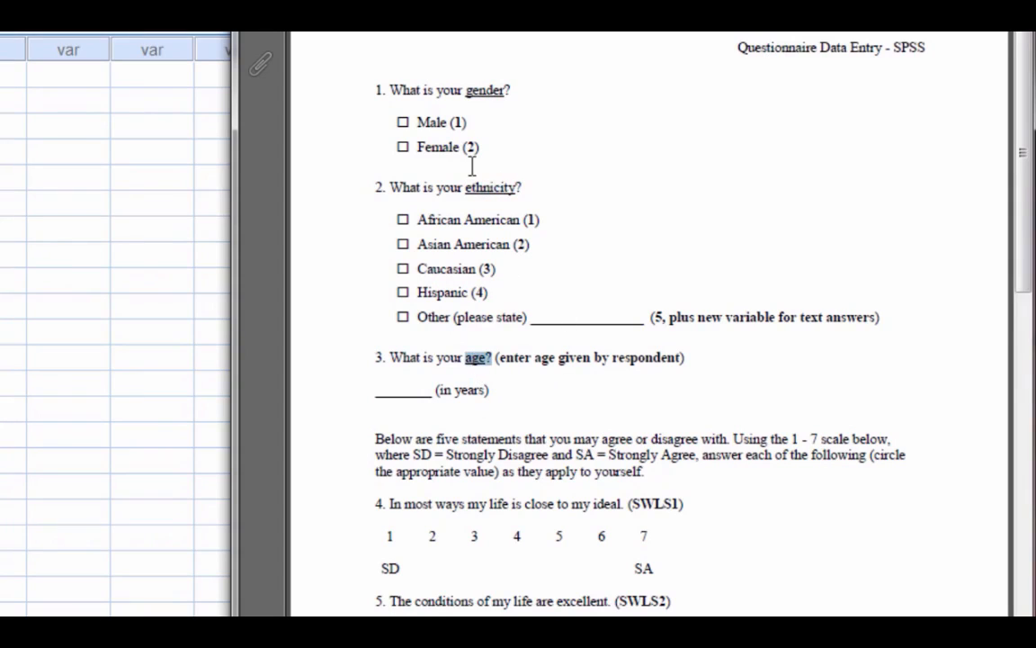
drag(449, 122, 482, 148)
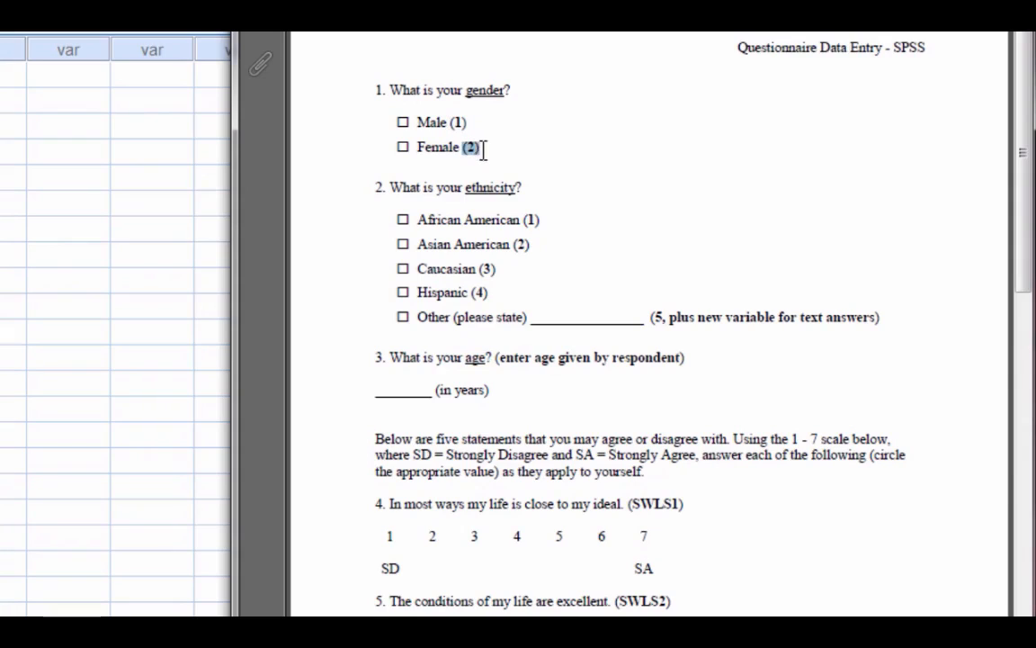
drag(522, 219, 531, 244)
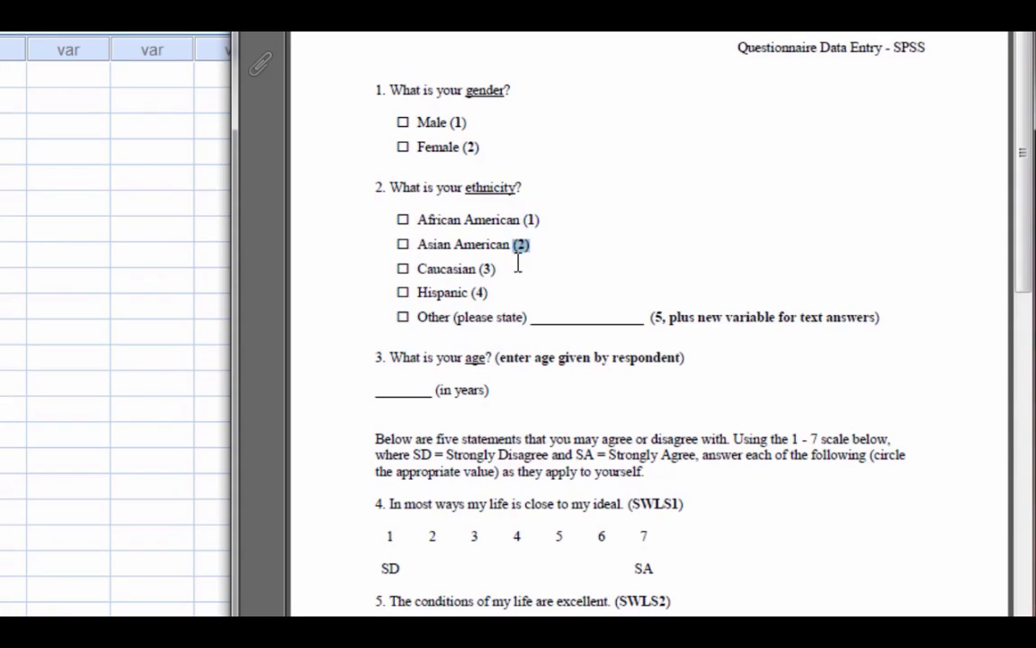
drag(478, 268, 492, 293)
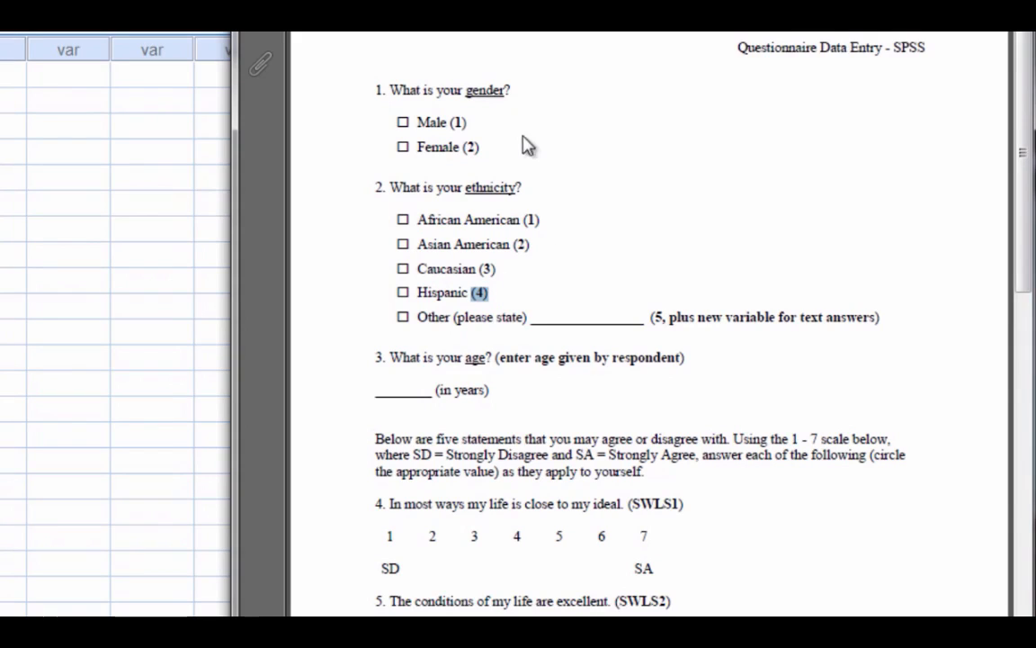
drag(466, 91, 506, 99)
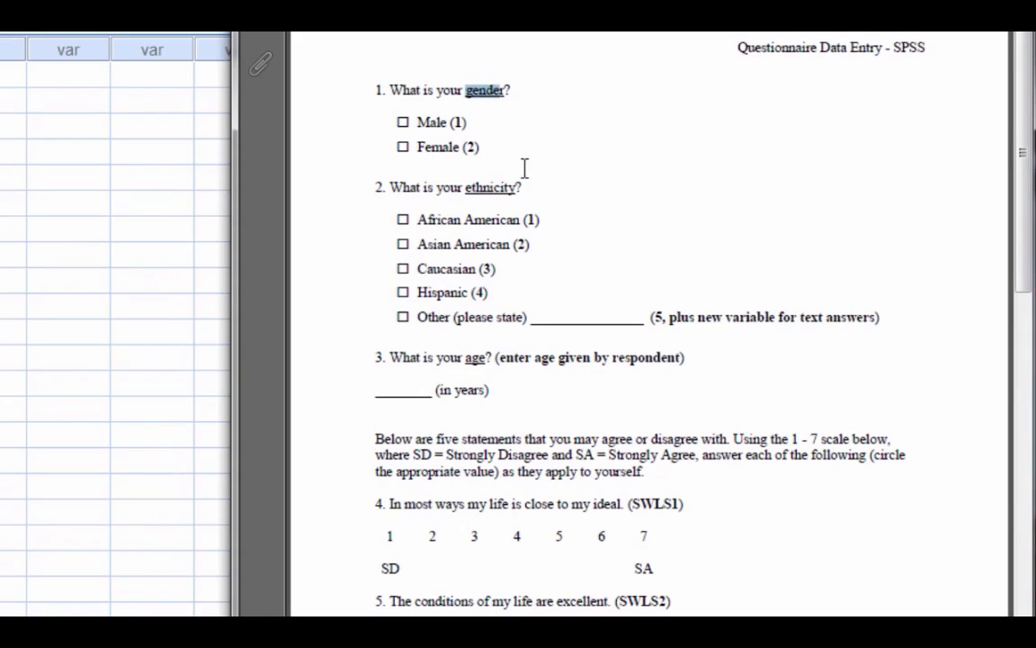
drag(453, 123, 491, 146)
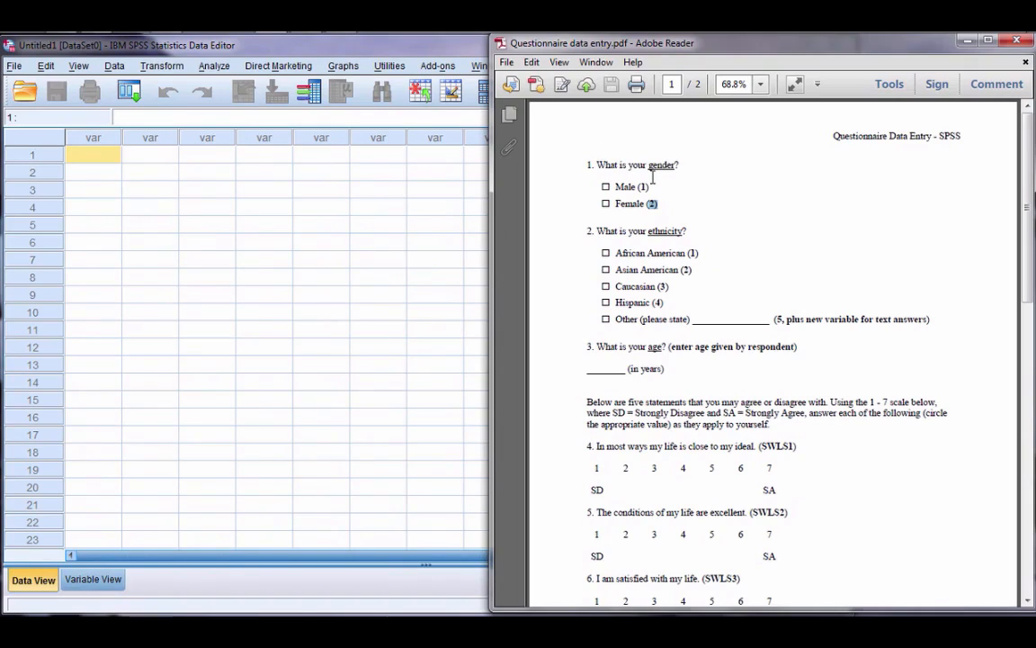
drag(595, 186, 654, 189)
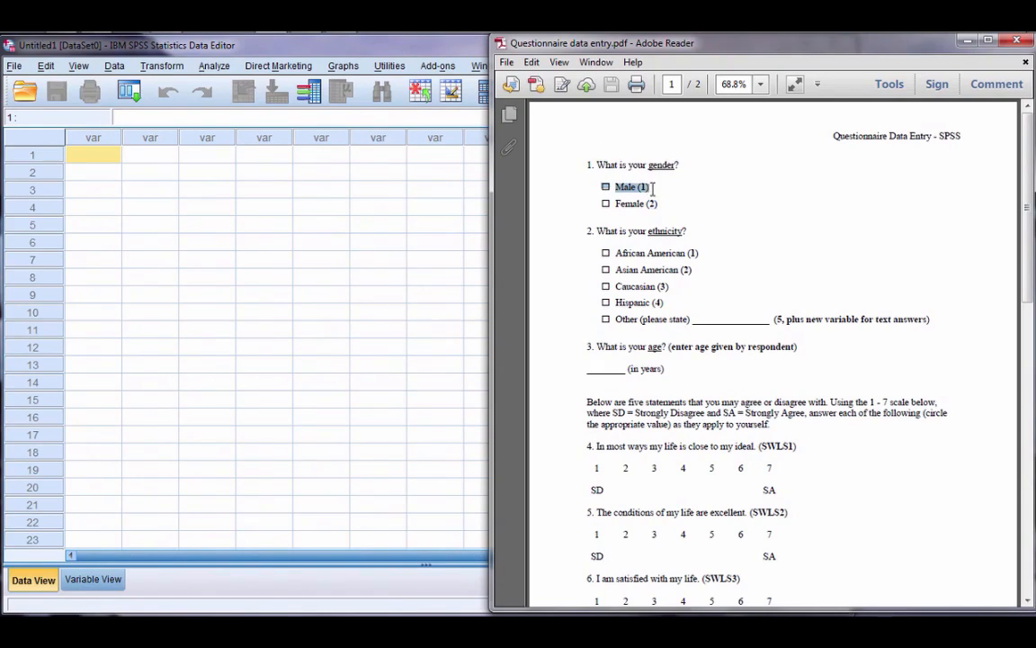
drag(598, 210, 673, 206)
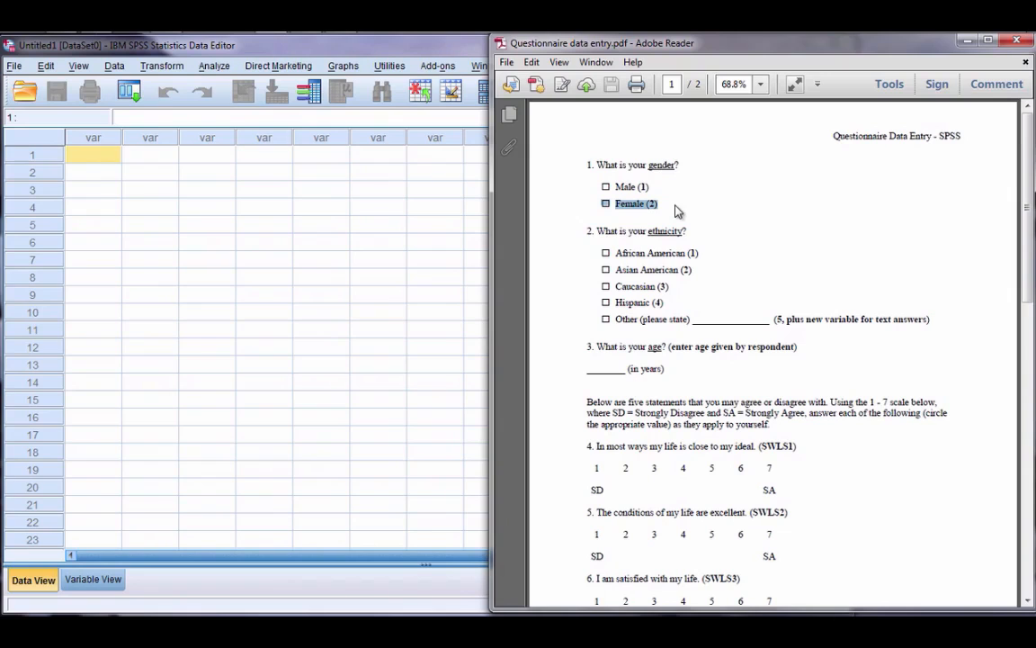
Define a variable named gender in the first row of the variable definitions, for the questionnaire's first question
click(79, 132)
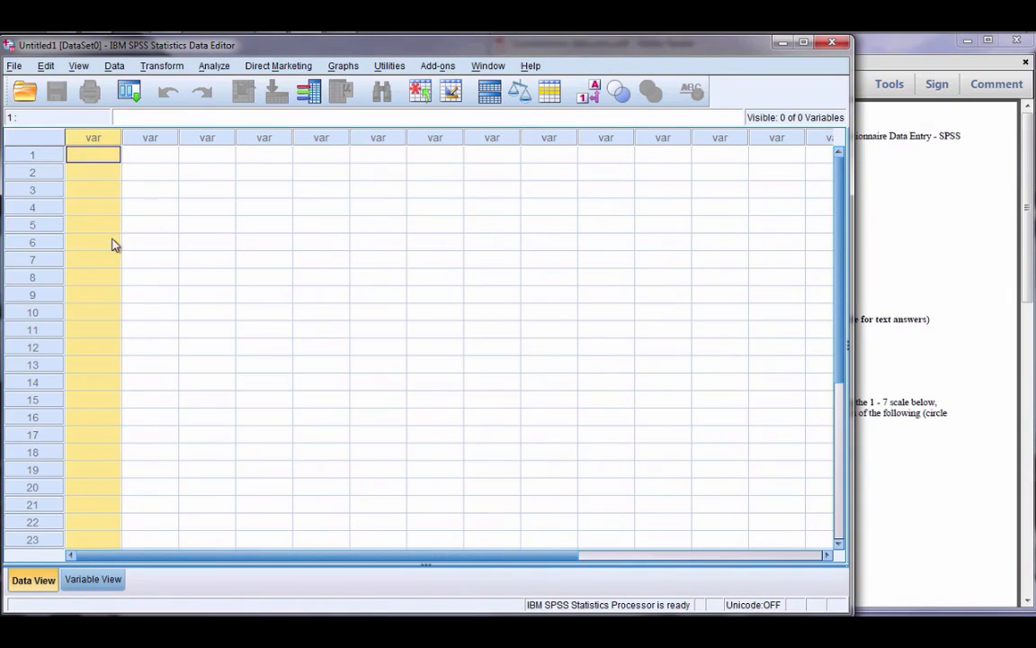
click(945, 186)
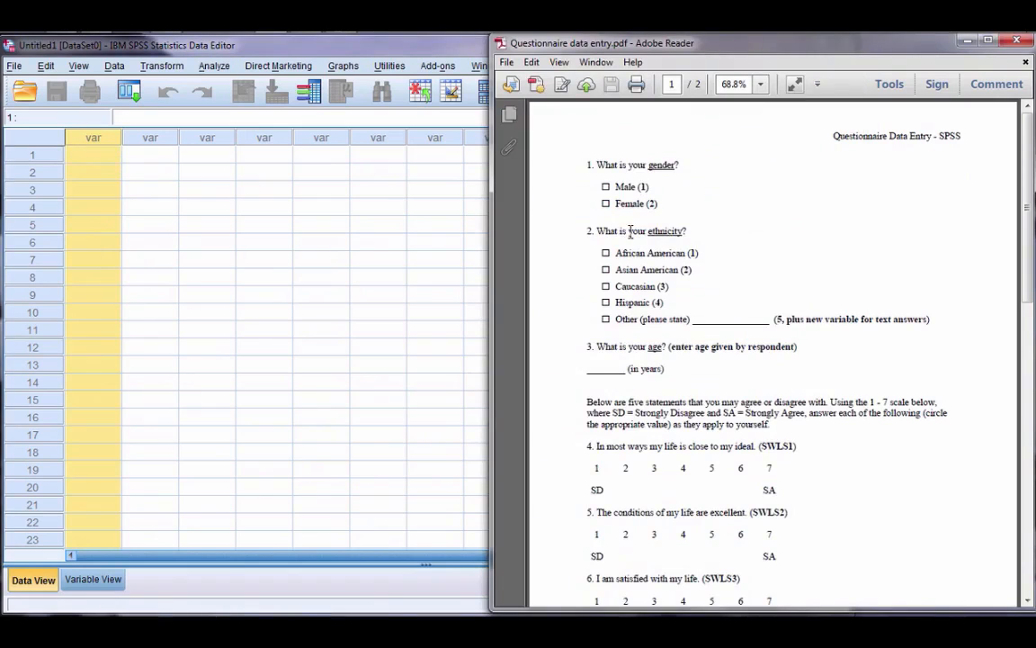
double_click(659, 169)
click(94, 581)
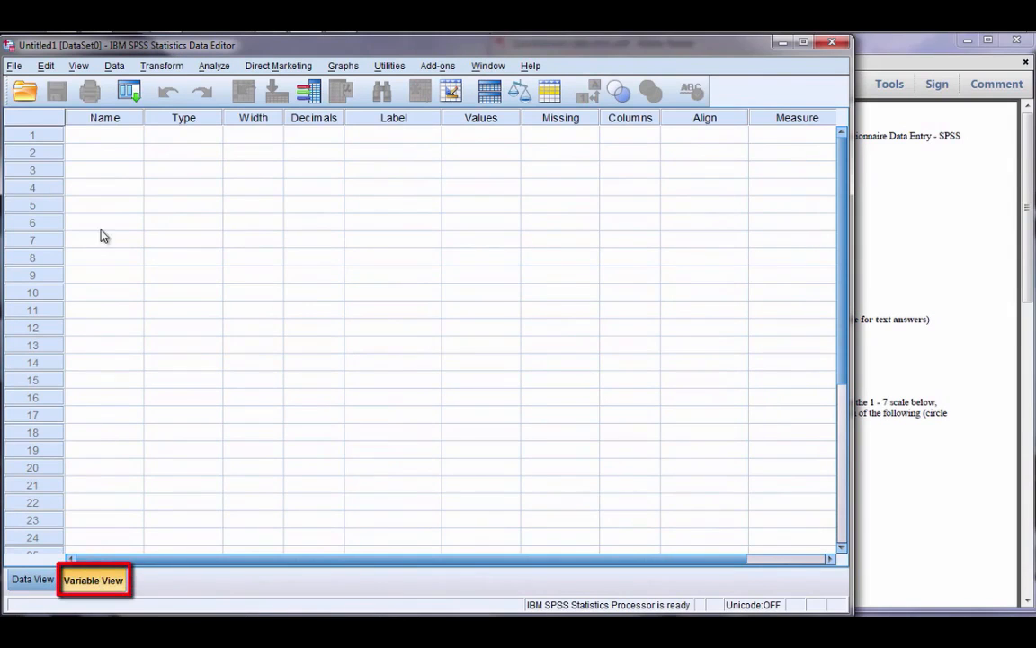
click(103, 137)
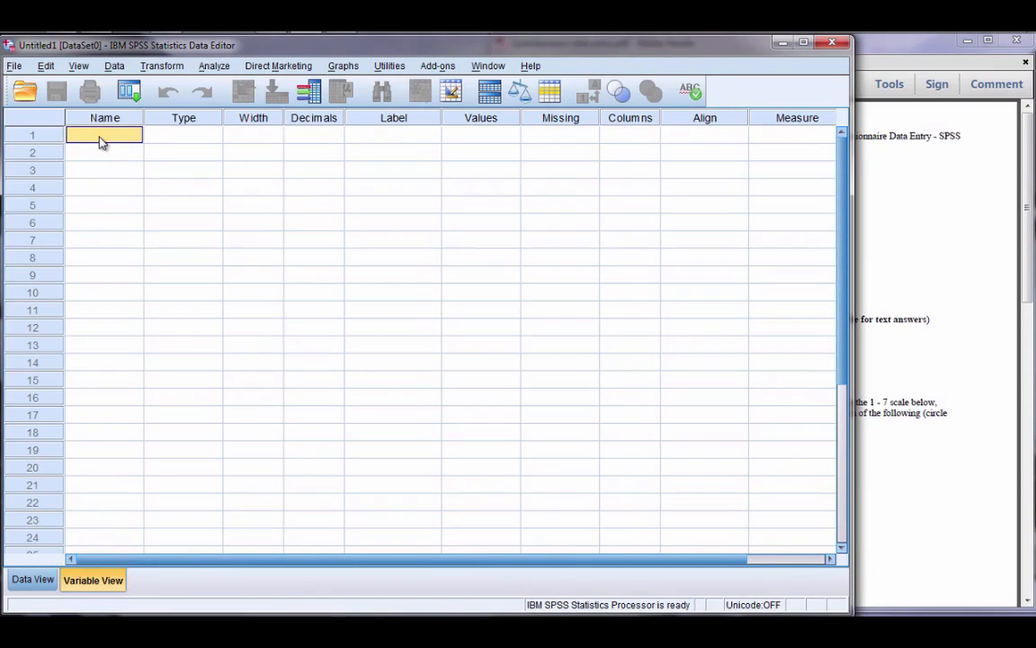
text(gender)
key(Return)
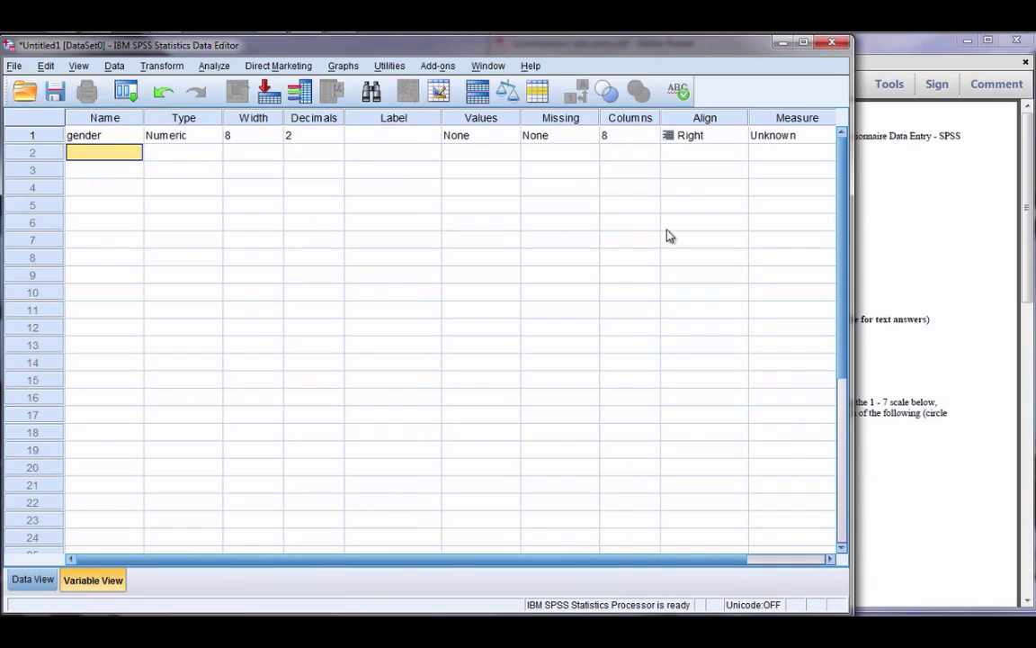
Compare the questionnaire's Male and Female answer codes with the empty gender column in the data grid and the variable's definition
click(941, 261)
double_click(626, 186)
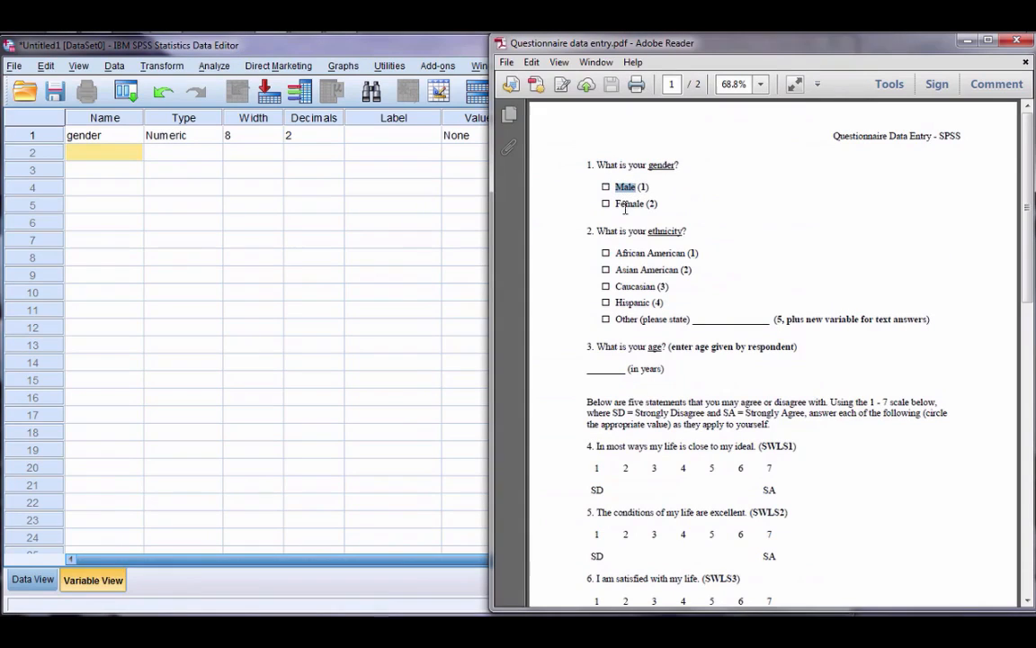
double_click(642, 205)
drag(638, 186, 645, 185)
click(30, 580)
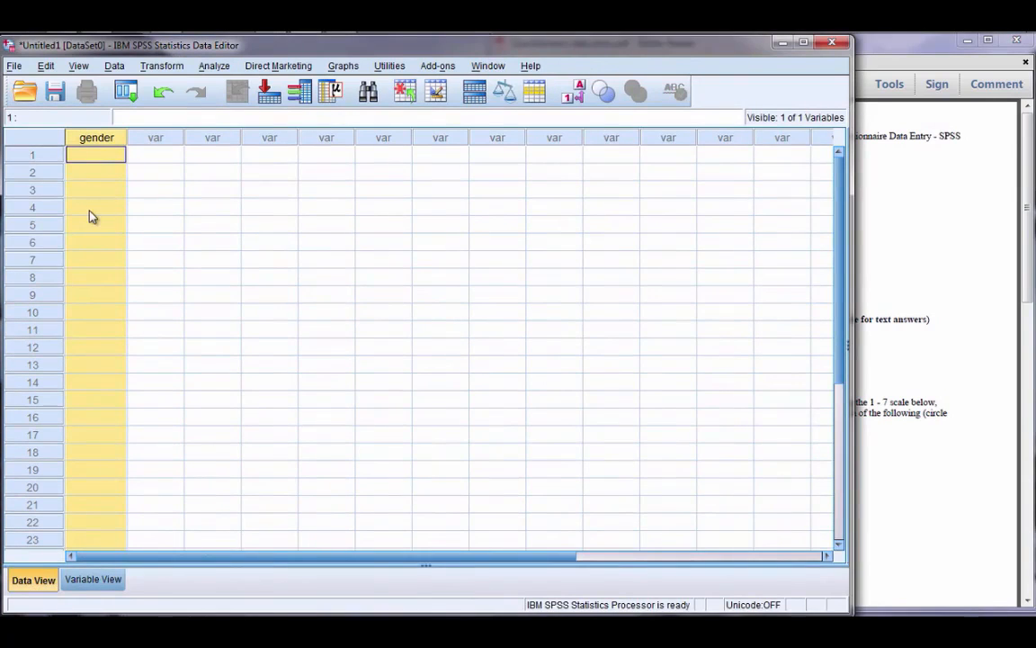
click(108, 157)
click(103, 174)
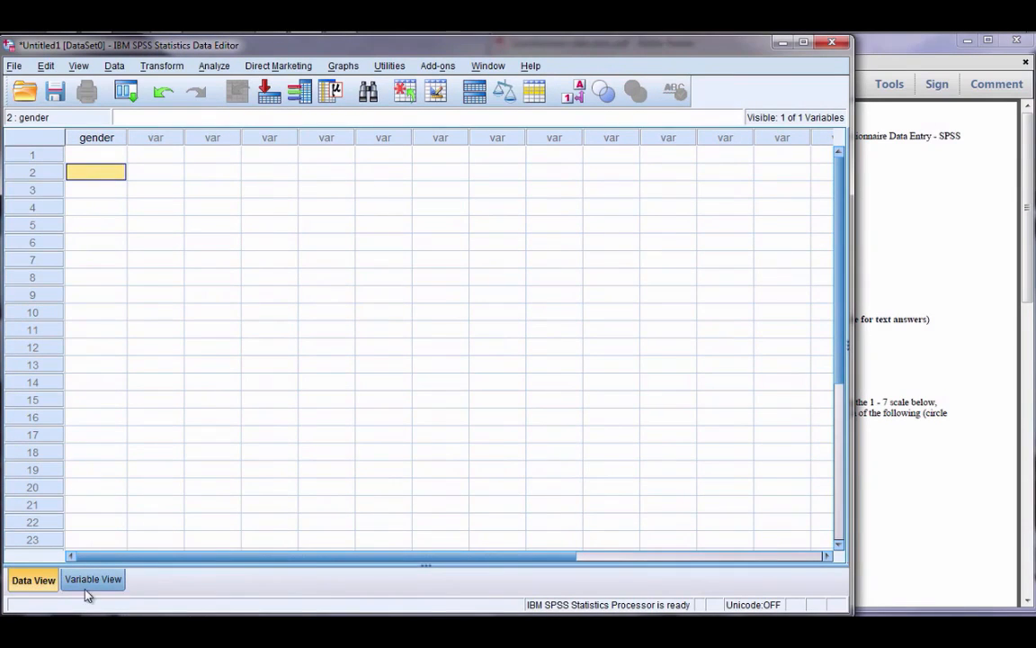
click(99, 225)
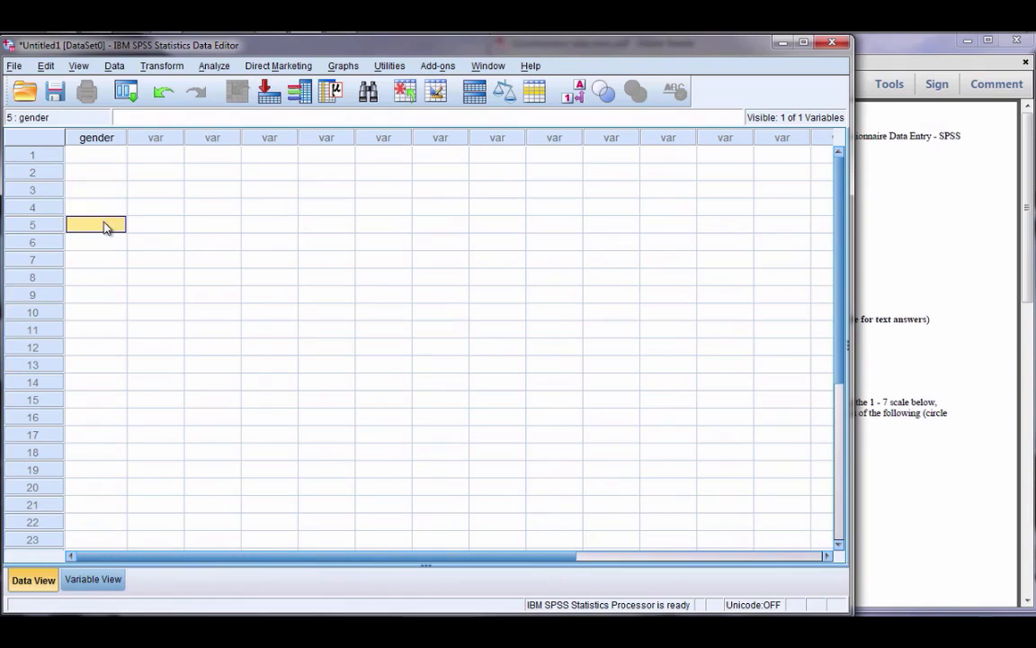
click(101, 259)
click(95, 580)
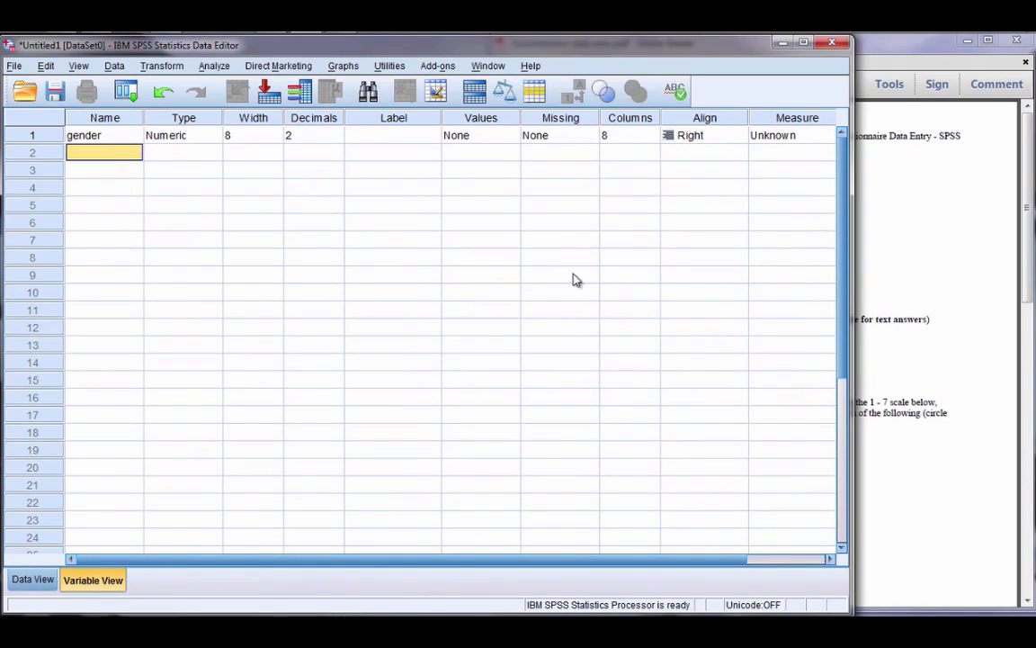
click(969, 238)
mouse_move(640, 186)
mouse_down()
mouse_move(652, 186)
mouse_move(659, 207)
mouse_move(652, 186)
mouse_up()
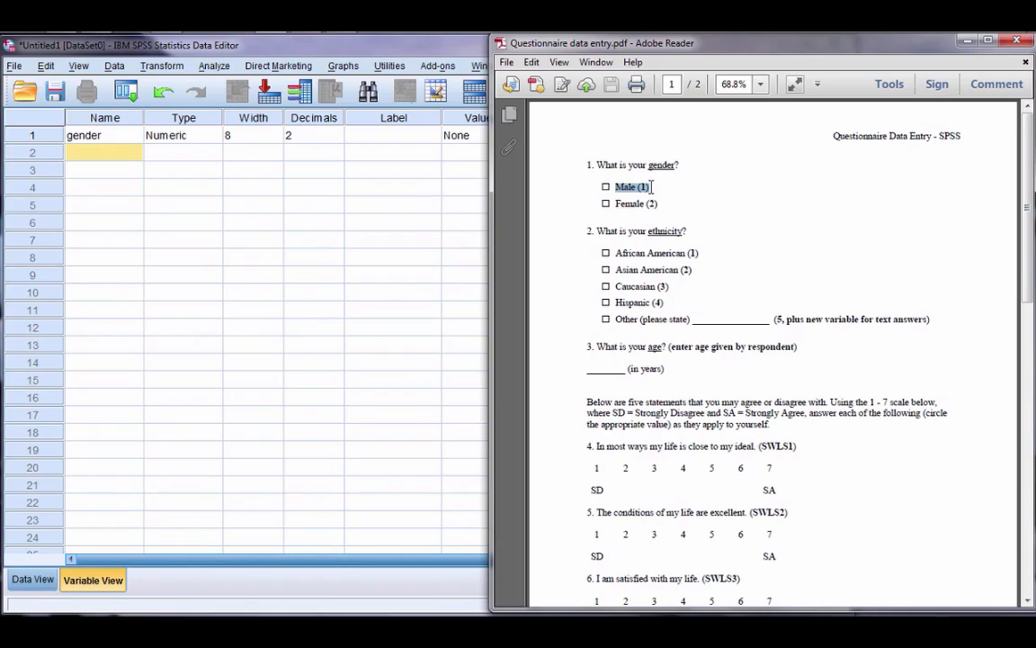
click(640, 188)
double_click(633, 207)
drag(646, 206, 664, 206)
click(409, 239)
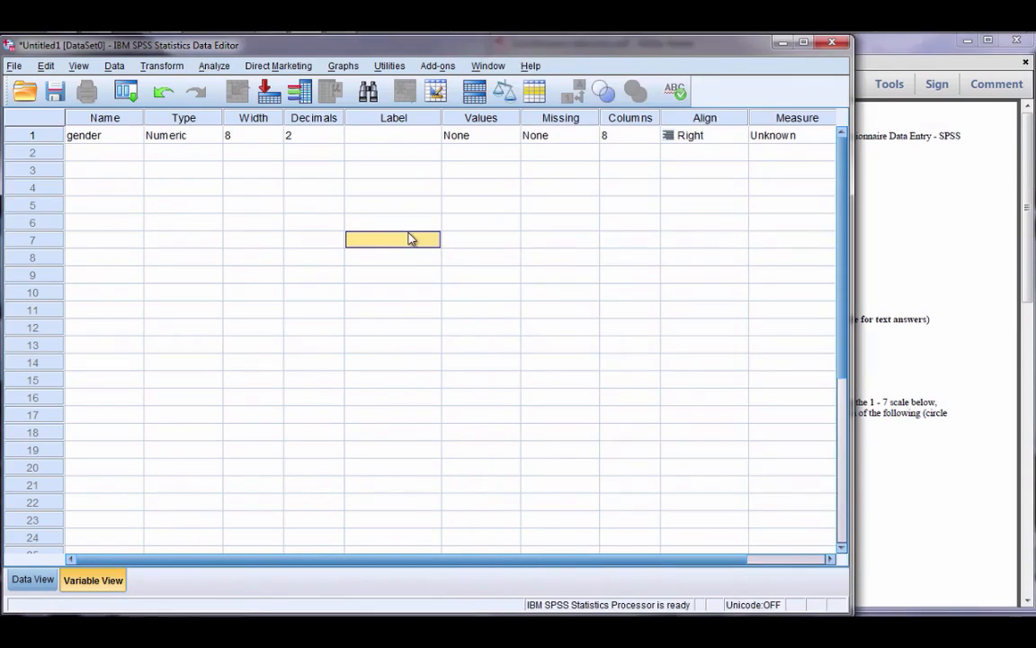
Add a value label to the gender variable that assigns Male to the value 1
click(477, 137)
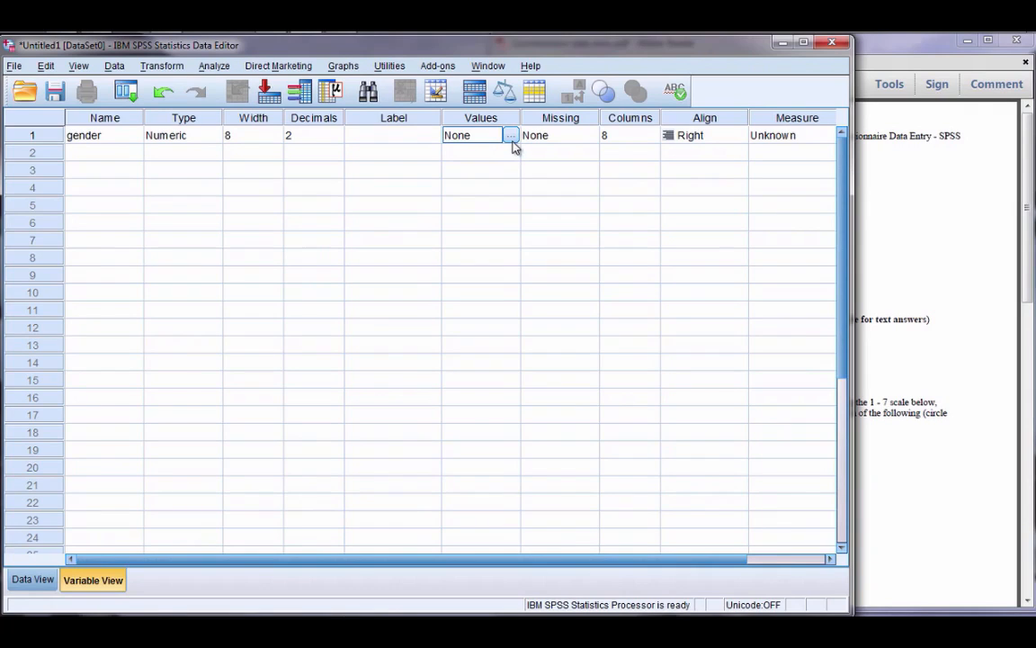
click(511, 136)
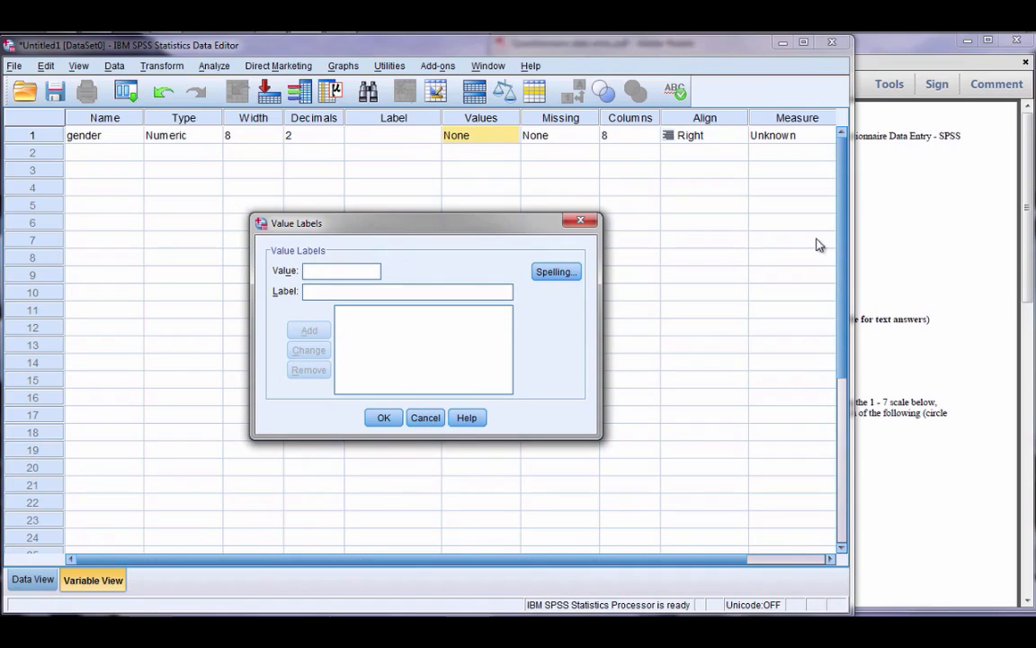
click(862, 220)
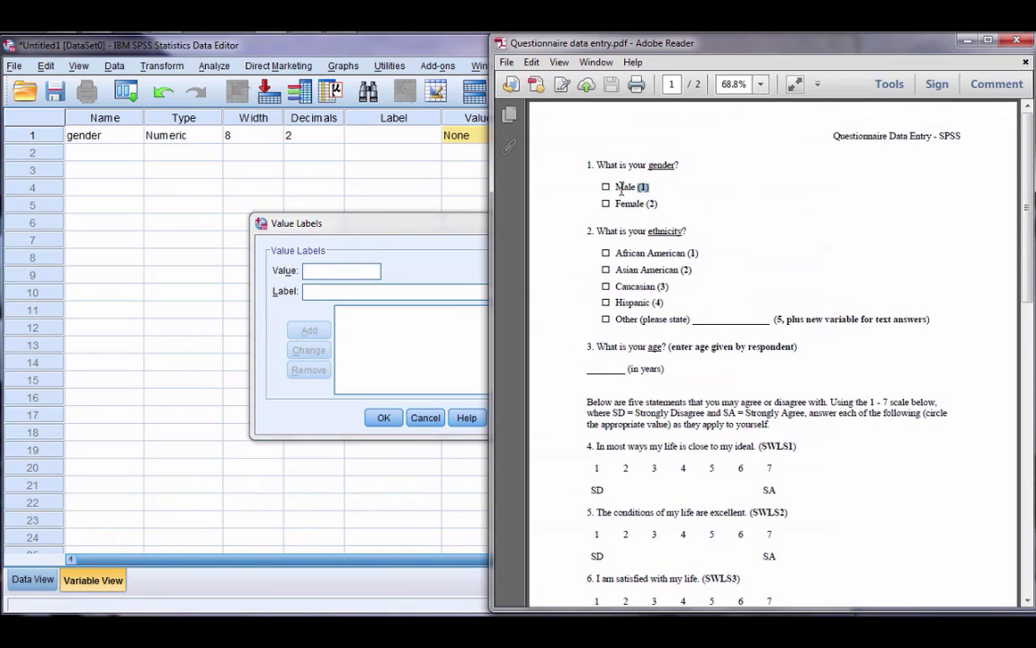
click(307, 272)
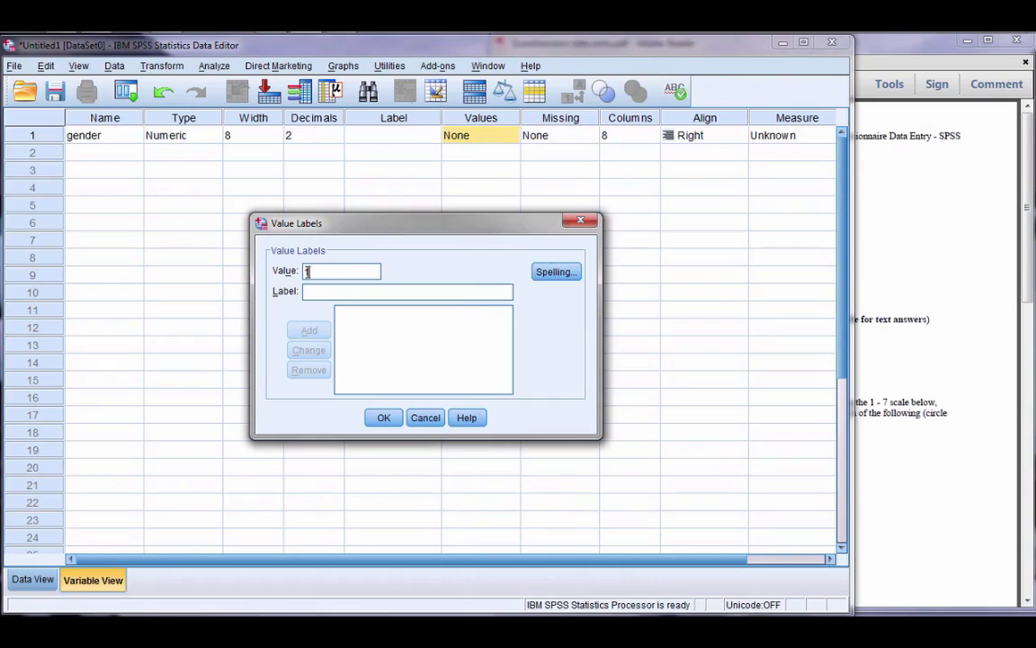
click(307, 292)
text(Male)
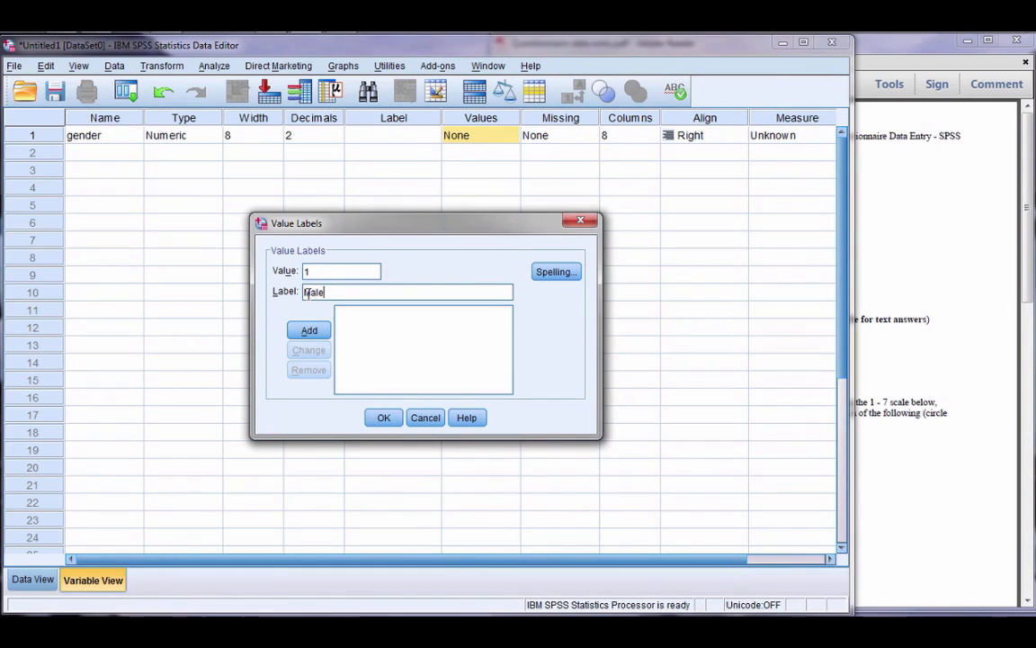
click(322, 333)
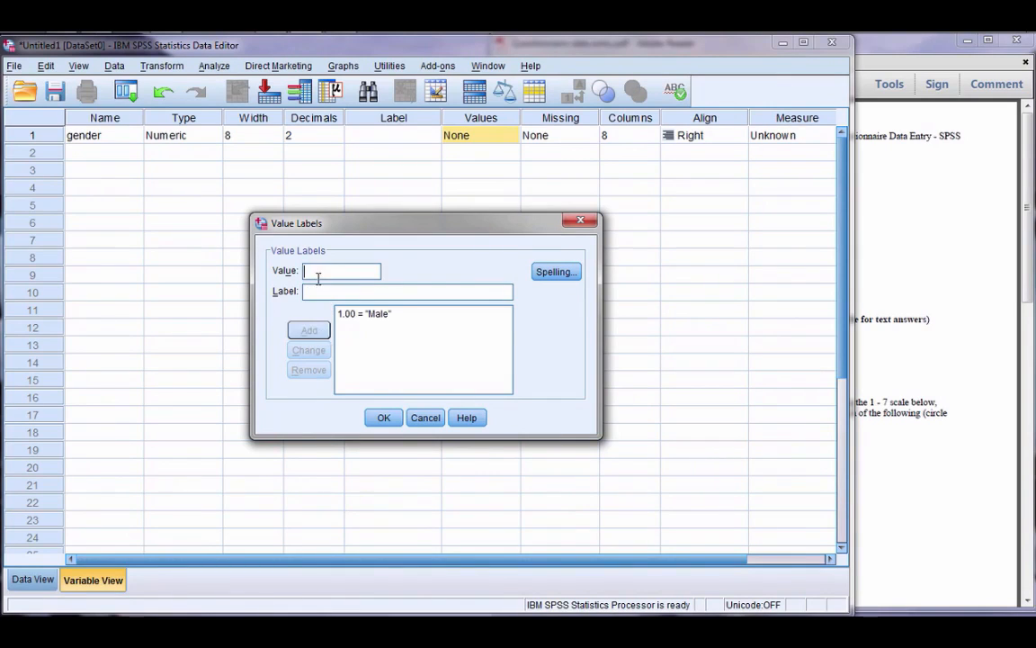
Add the label Female for the value 2 and apply the value labels to the gender variable
click(899, 265)
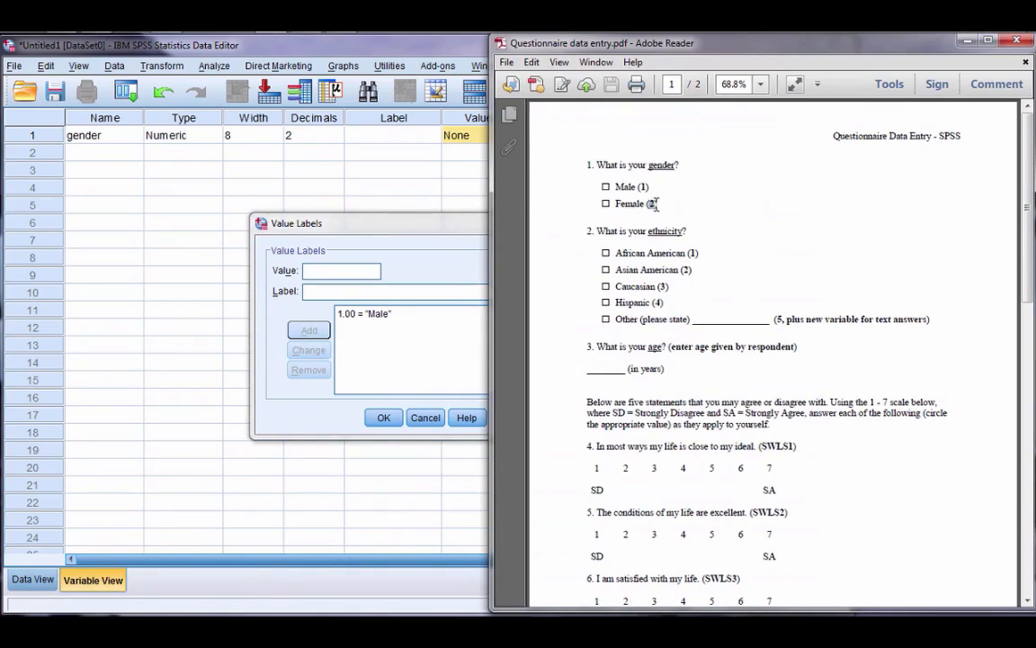
double_click(630, 204)
click(316, 270)
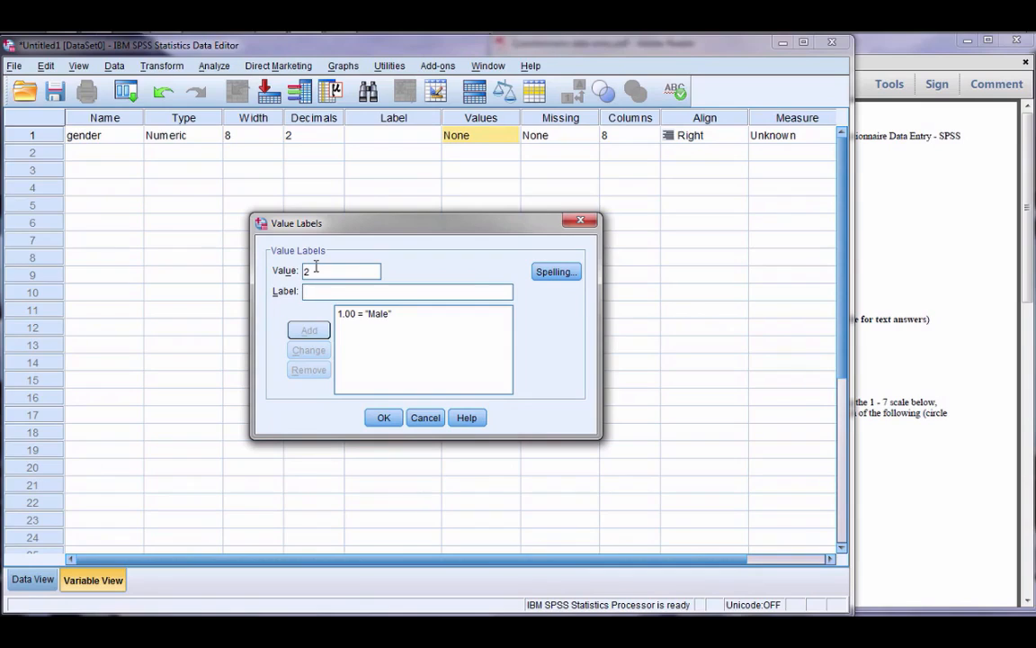
key(Tab)
text(Fema)
click(313, 330)
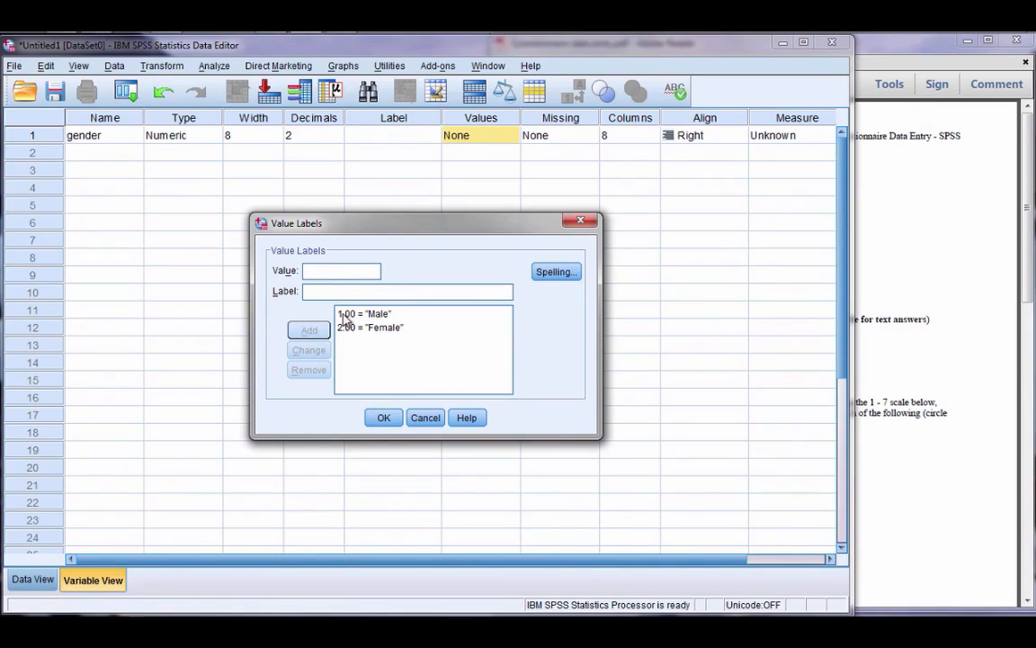
click(369, 328)
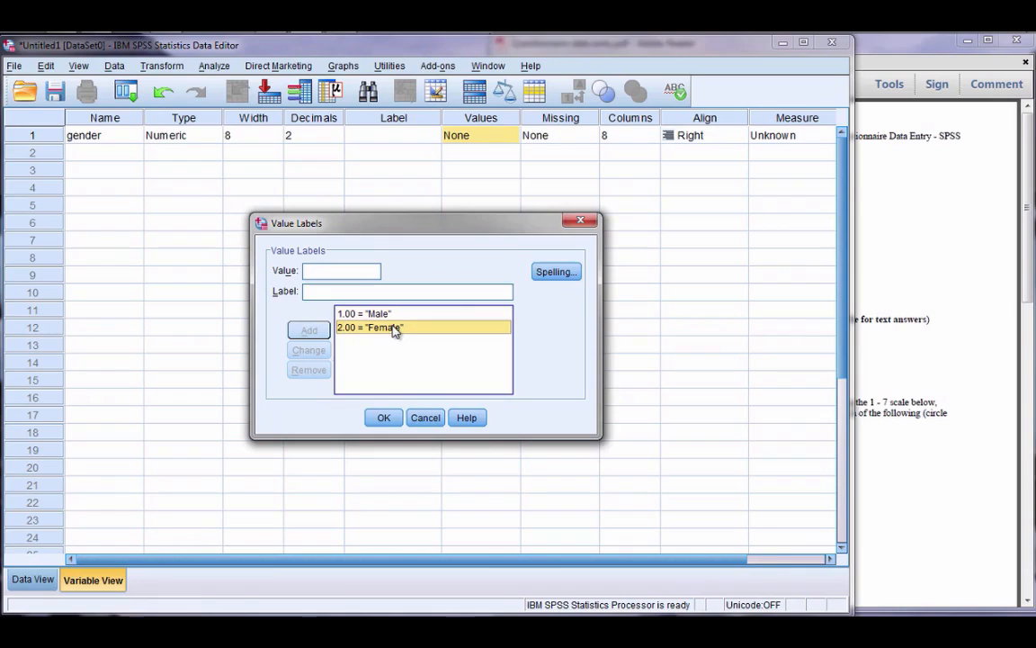
click(391, 417)
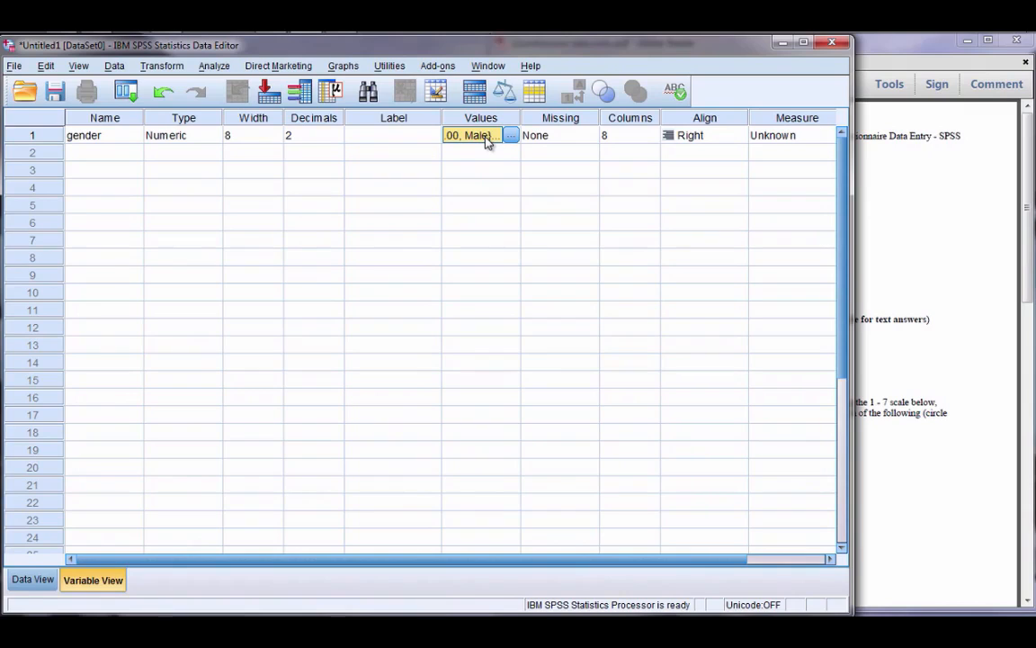
Define a variable named ethnicity in the second row of the variable definitions, for the questionnaire's second question
click(882, 234)
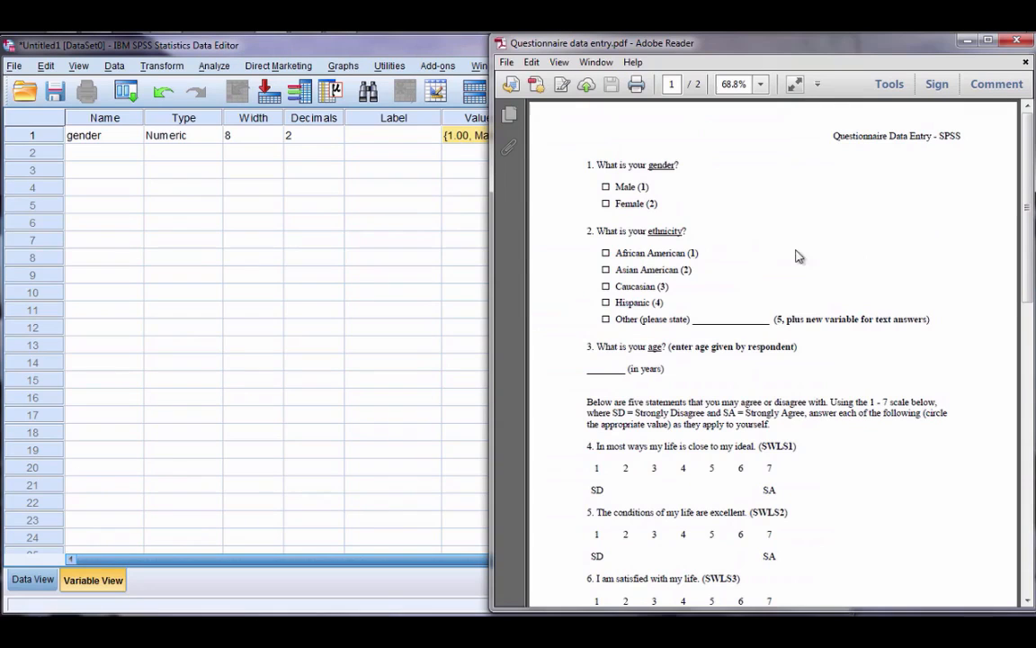
double_click(662, 236)
click(97, 152)
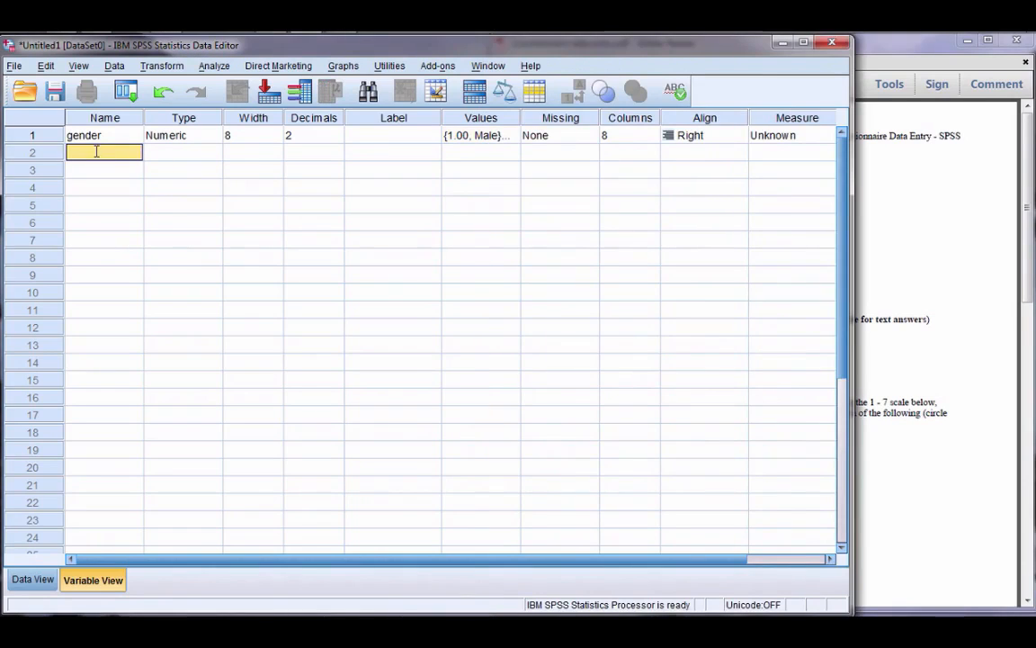
text(ethnicity)
key(Return)
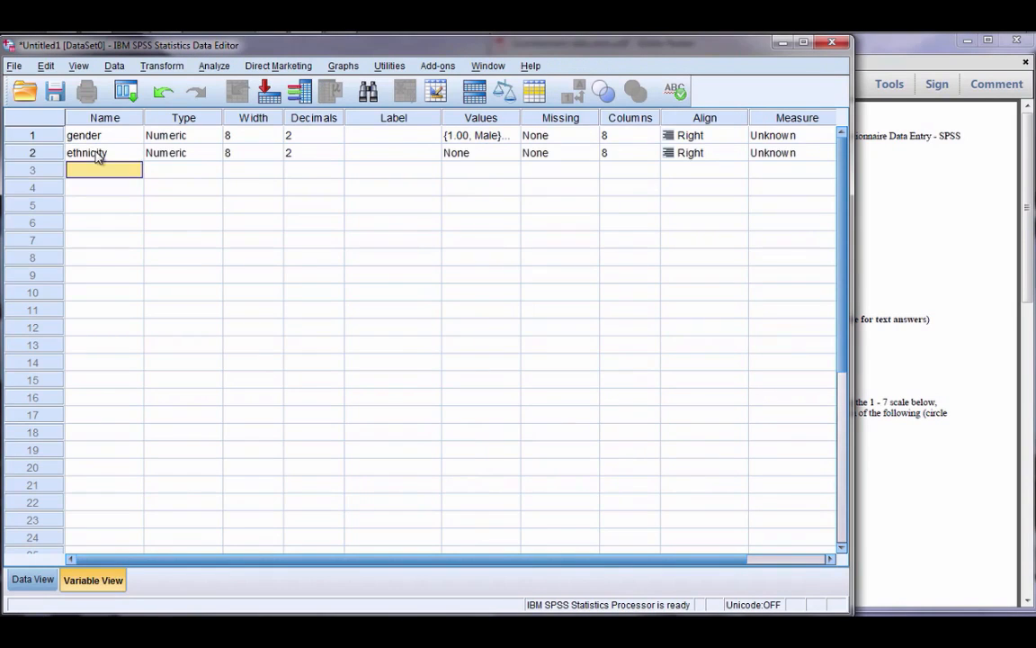
Add a value label to the ethnicity variable that assigns African American to the value 1, following the questionnaire's codes
click(943, 289)
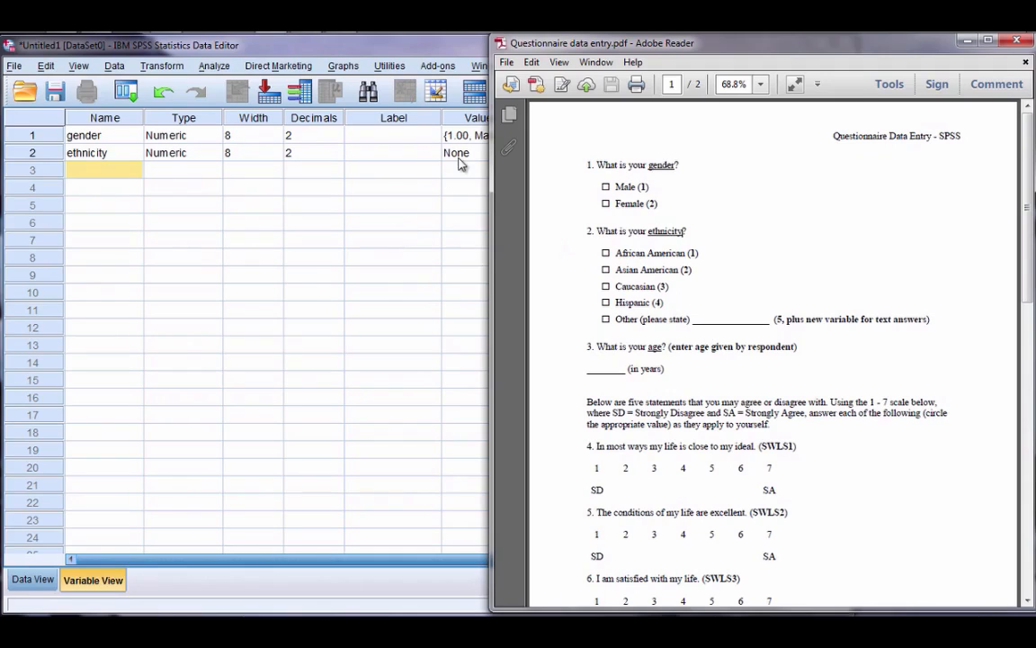
click(407, 227)
click(474, 153)
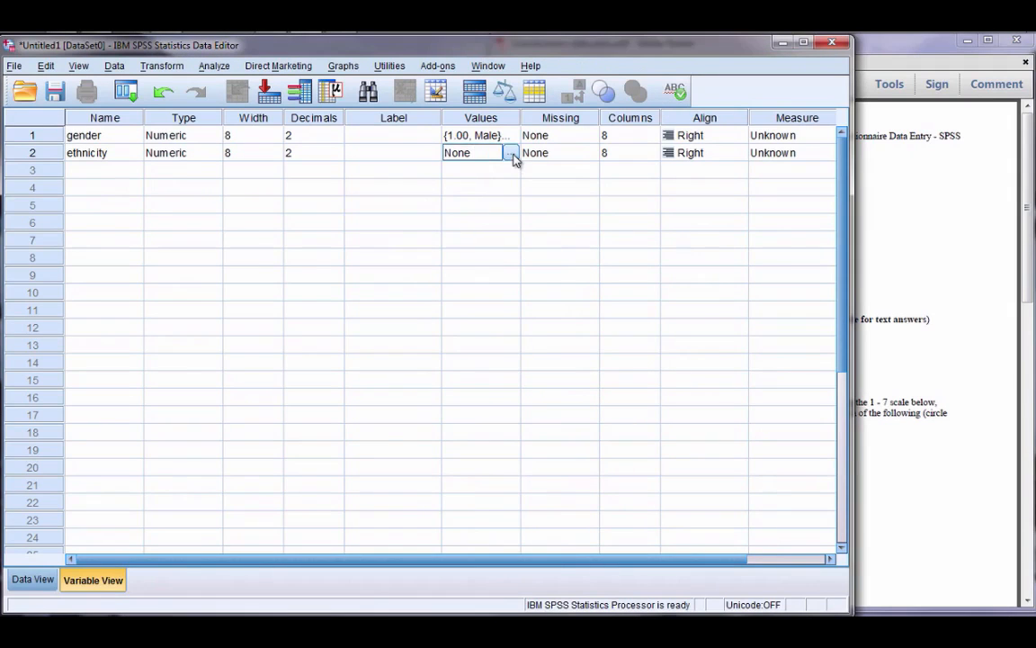
click(511, 156)
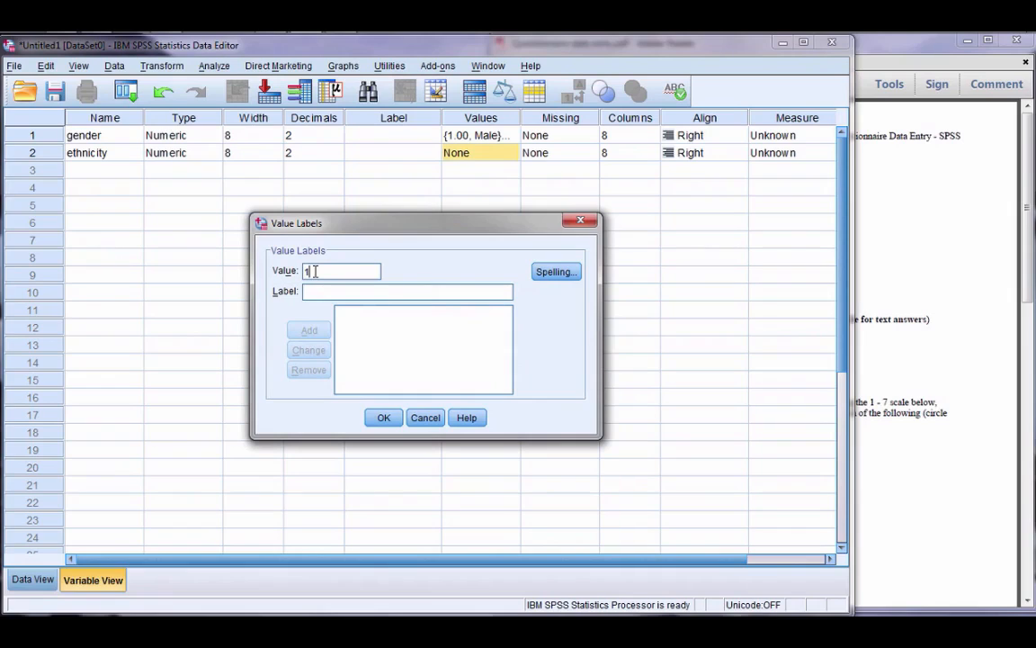
text(African AMe)
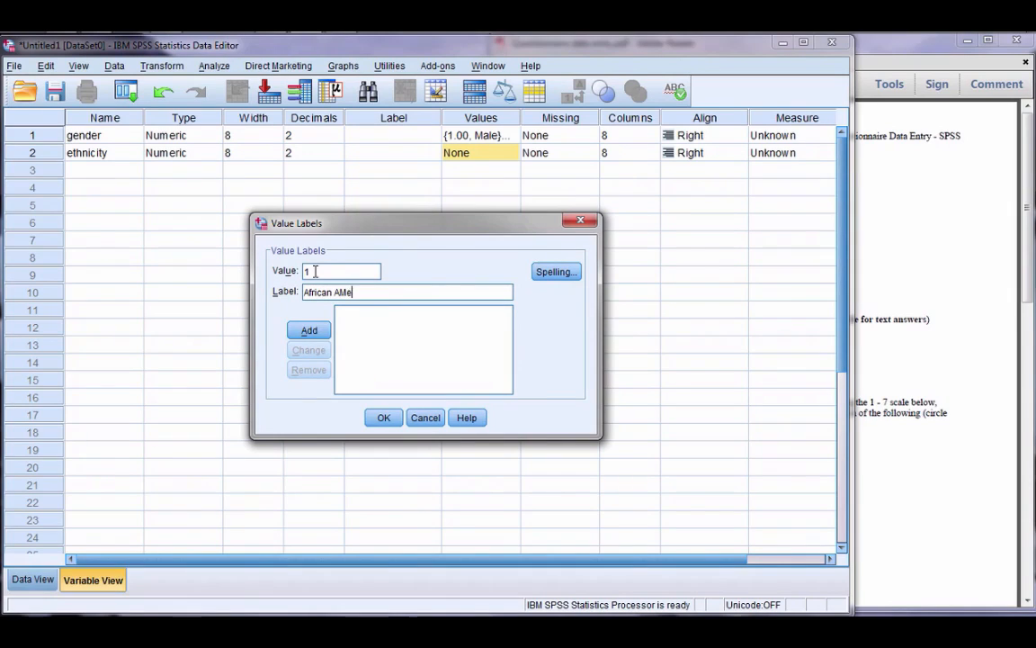
text(rrican)
key(Return)
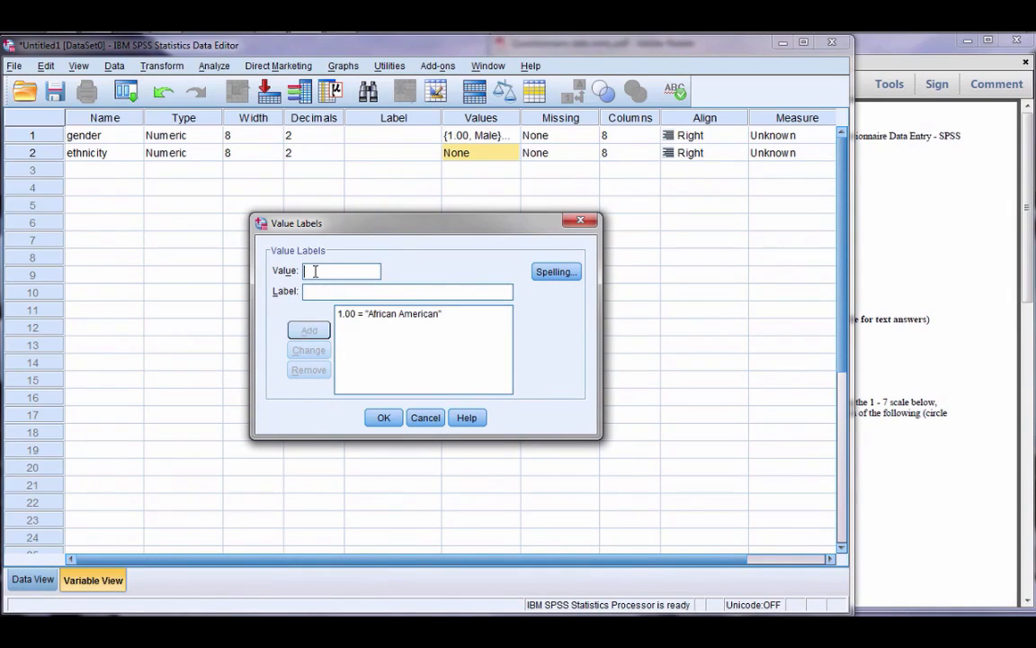
Add the label Asian American for the value 2 of the ethnicity variable
text(Asian Amweri)
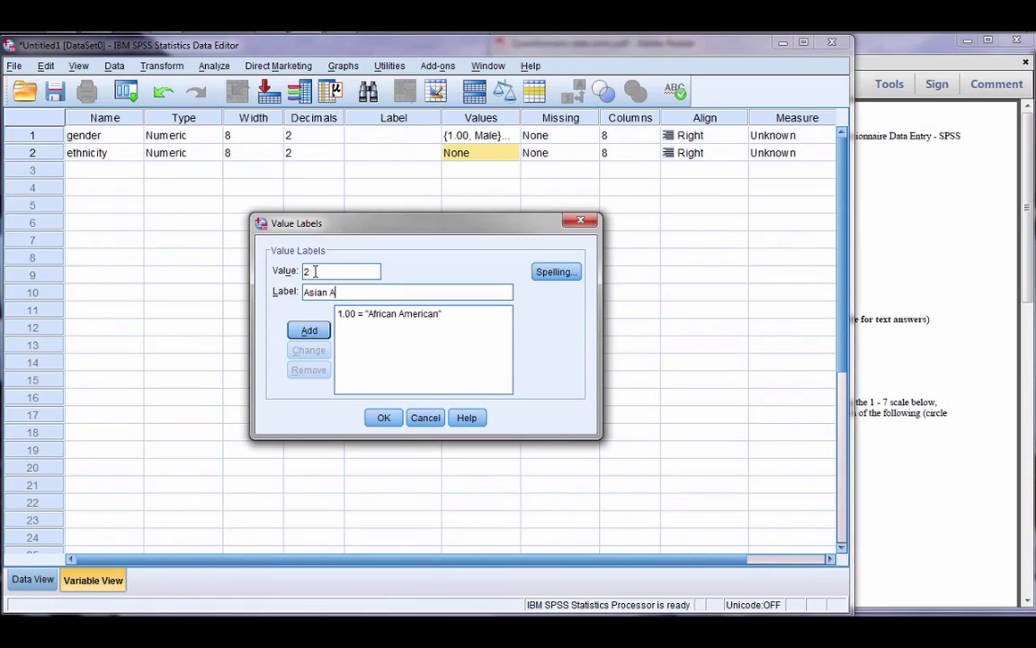
key(BackSpace)
key(BackSpace)
key(BackSpace)
key(BackSpace)
text(erican)
key(Return)
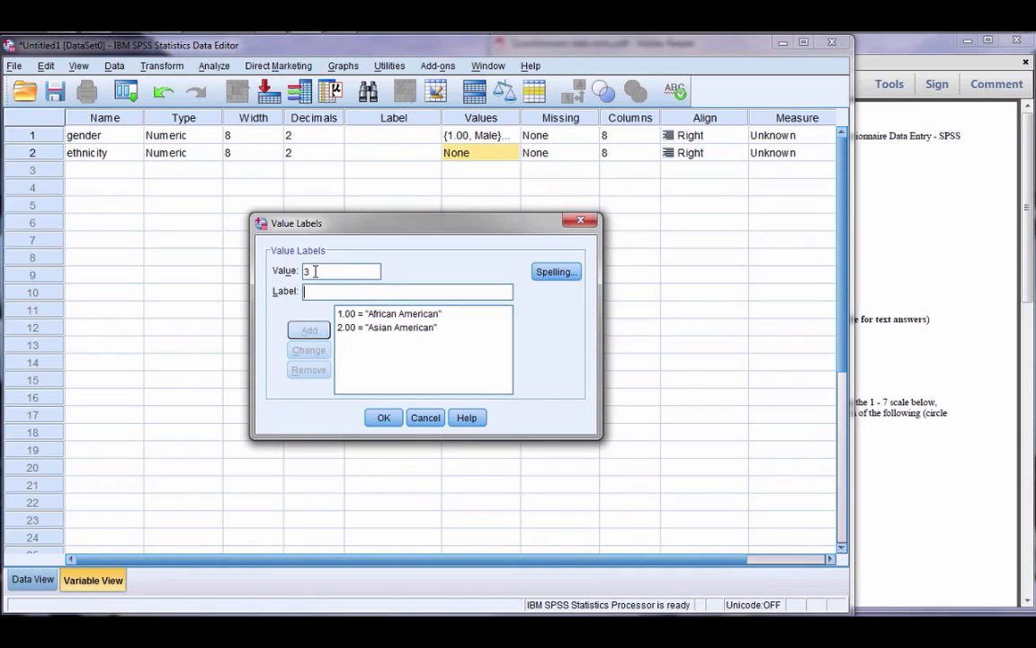
Add the label Caucasian for the value 3 of the ethnicity variable
text(Caus)
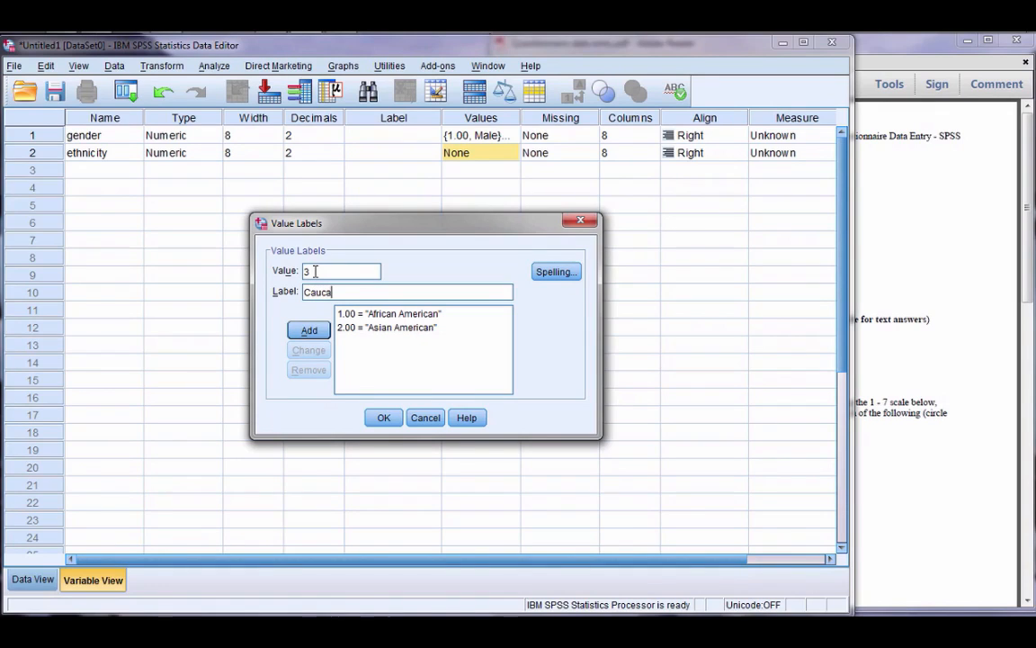
text(asian)
click(311, 335)
Check the questionnaire's remaining ethnicity codes and add the label Hispanic for the value 4
click(874, 290)
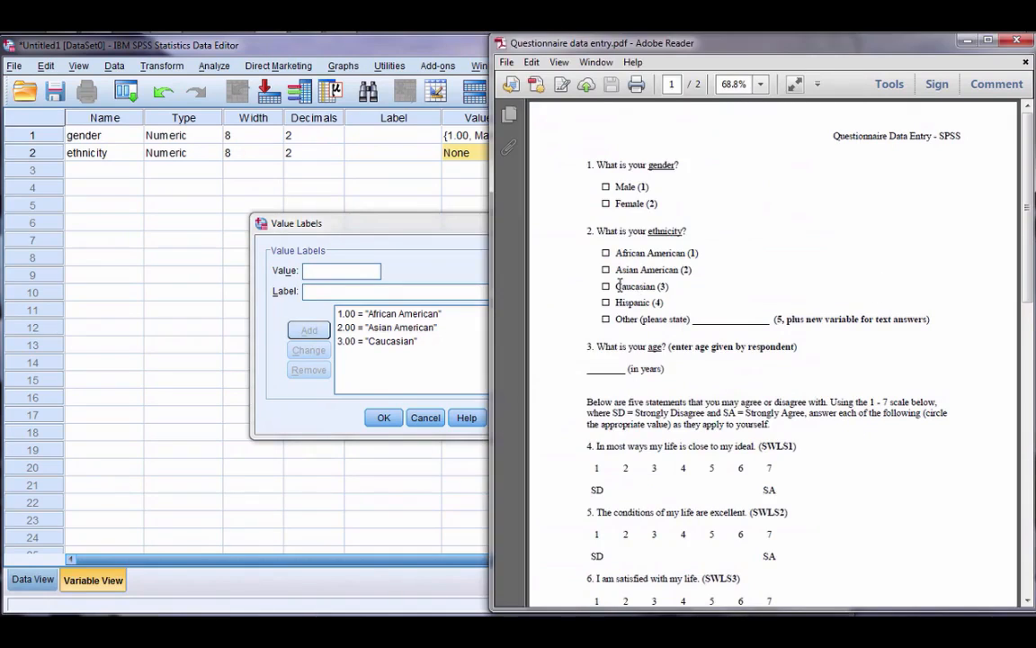
drag(618, 286, 684, 322)
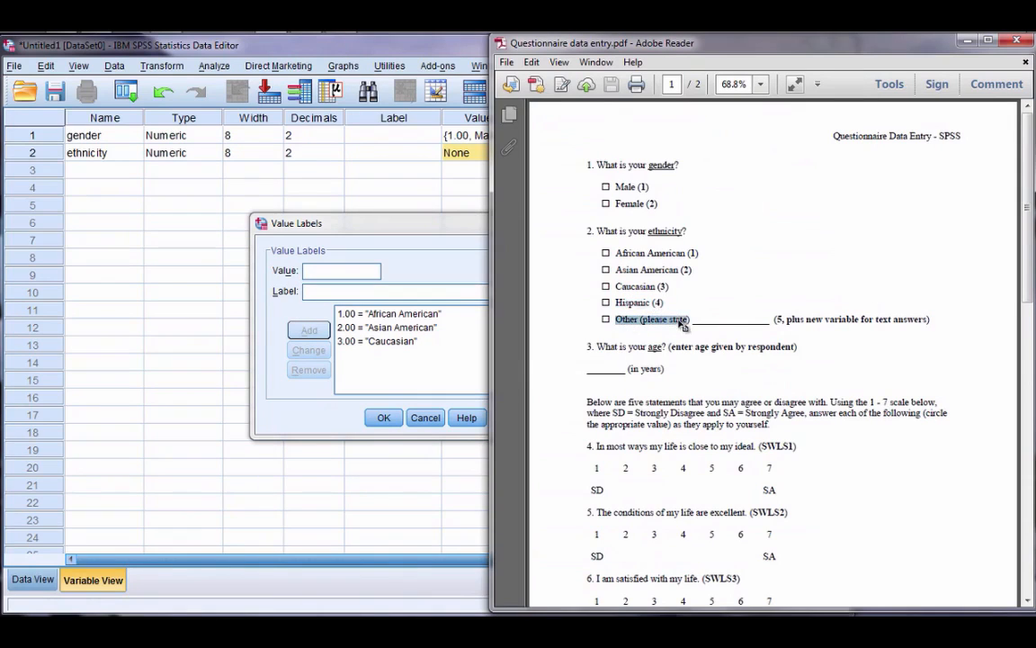
drag(774, 318, 782, 320)
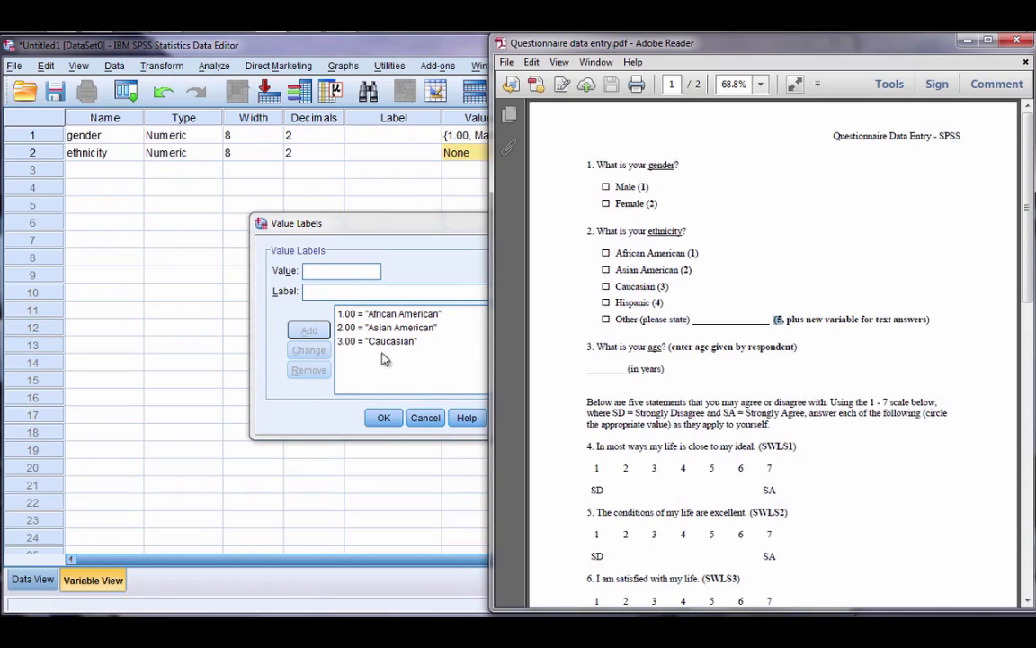
click(335, 270)
text(4)
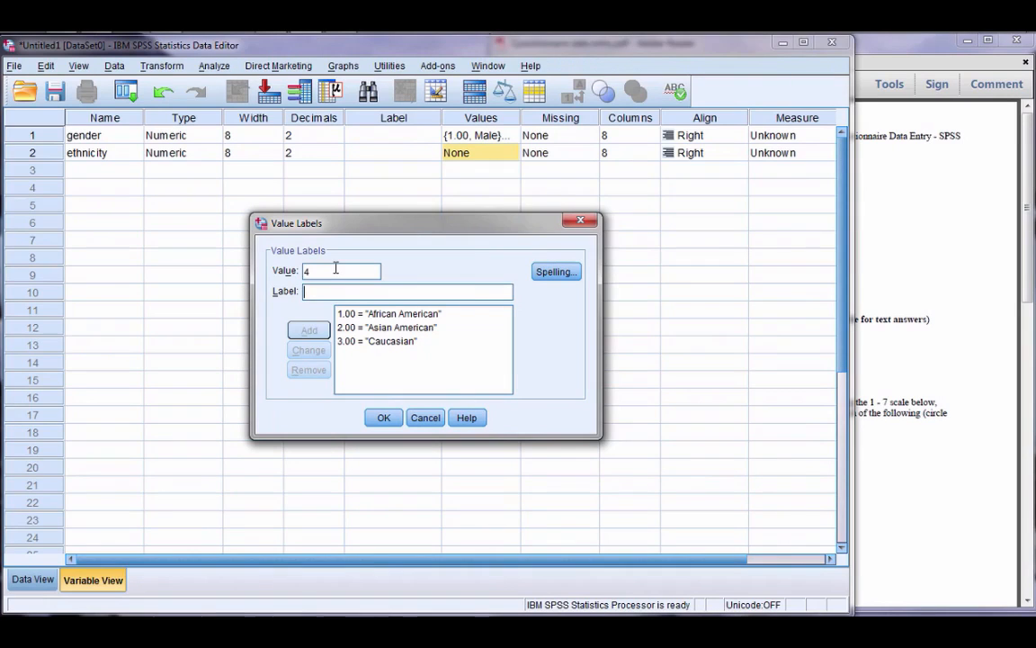
key(Tab)
text(Hispanic)
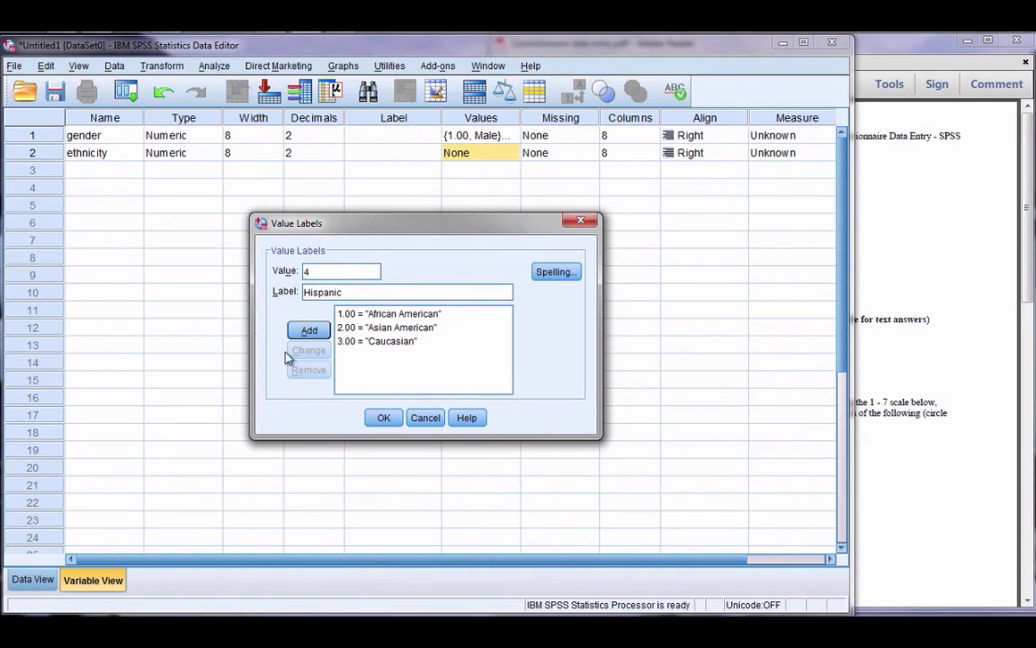
click(301, 330)
Add the label Other for the value 5 and apply the value labels to the ethnicity variable
key(alt+Tab)
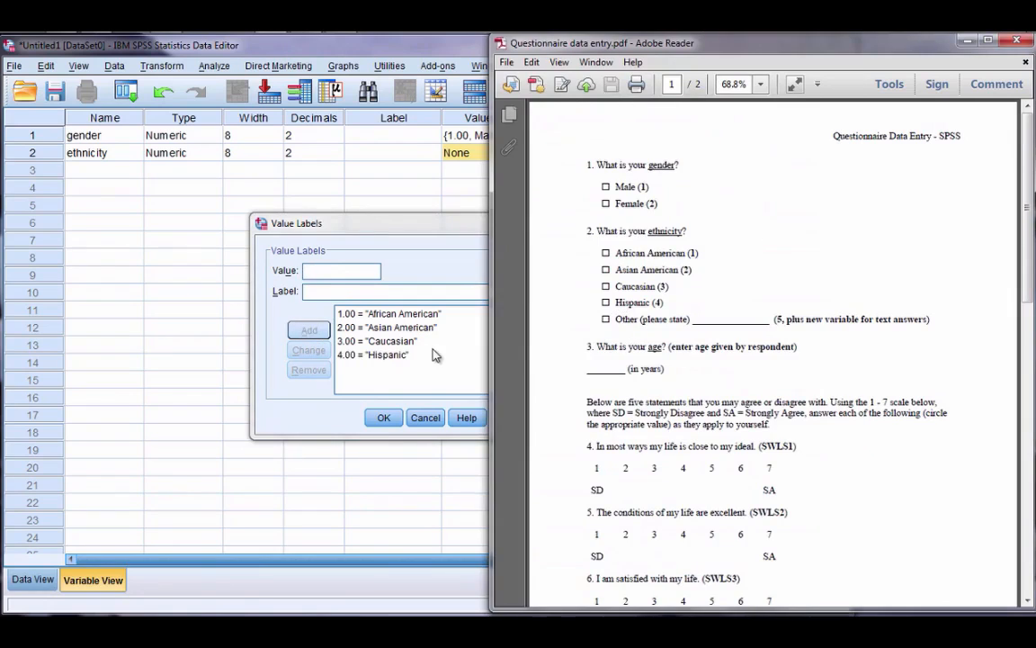
click(315, 274)
text(5)
key(Tab)
text(Other)
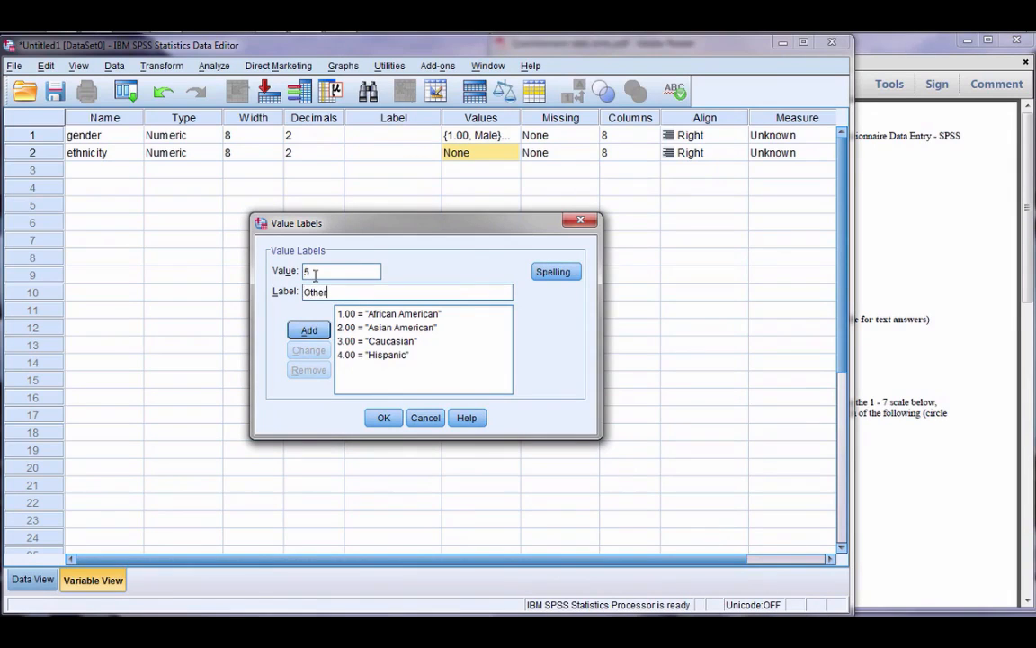
click(317, 331)
click(918, 258)
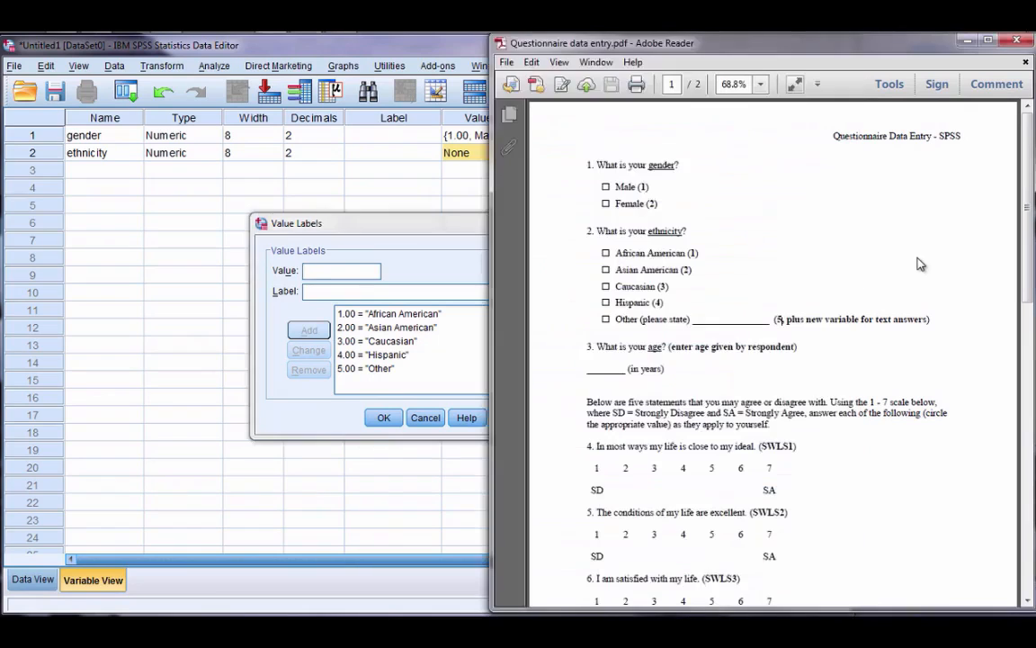
double_click(717, 326)
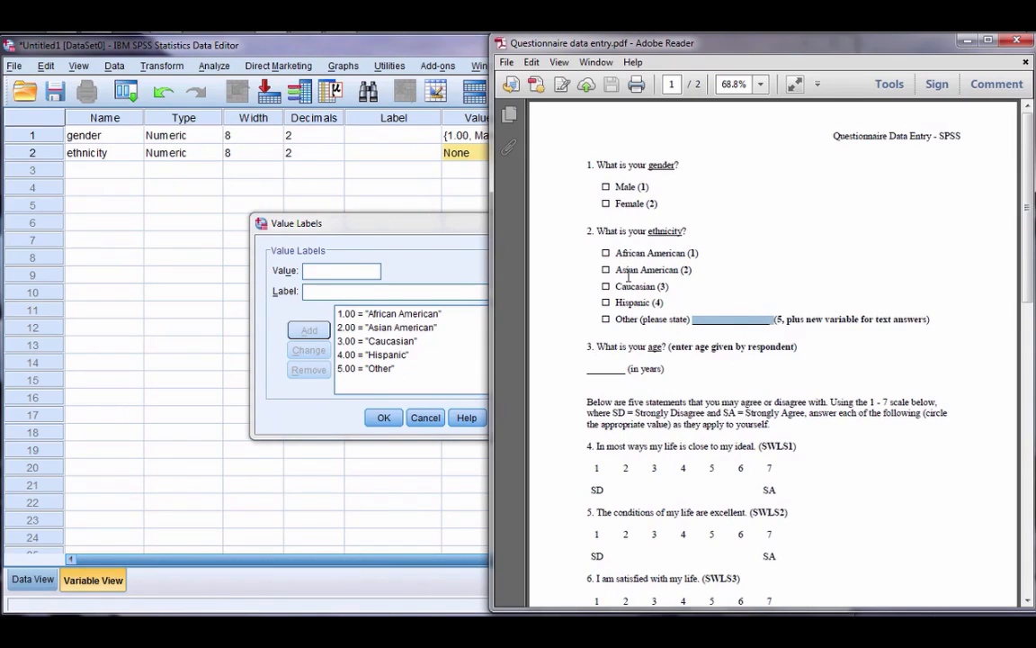
click(395, 217)
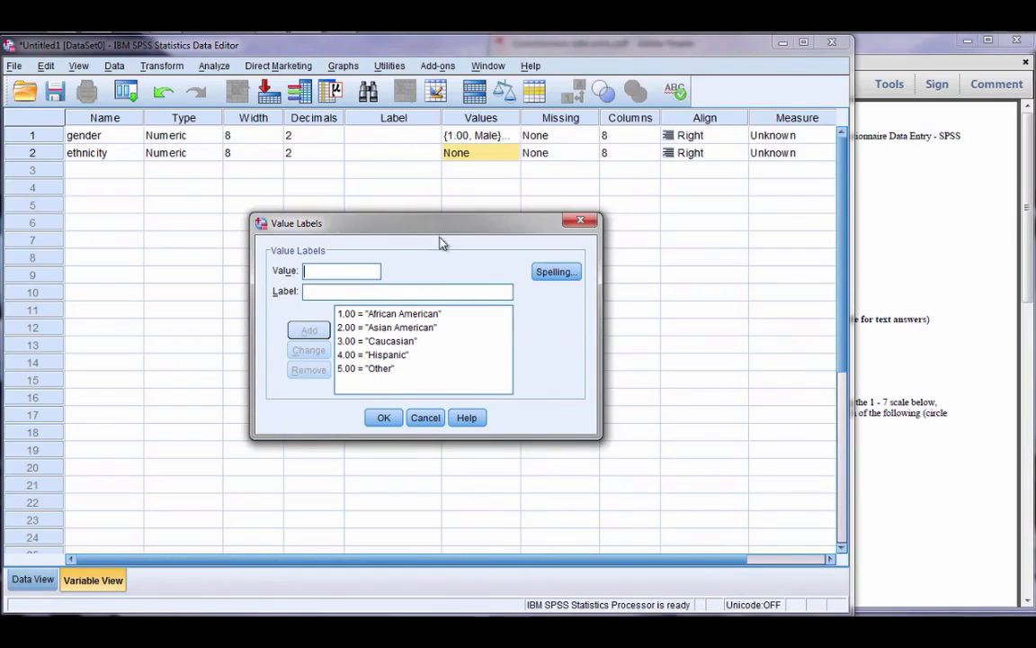
click(388, 420)
Define a variable named Other_enthnicity in the third row for the questionnaire's written answers to the Other (please state) option
key(alt+Tab)
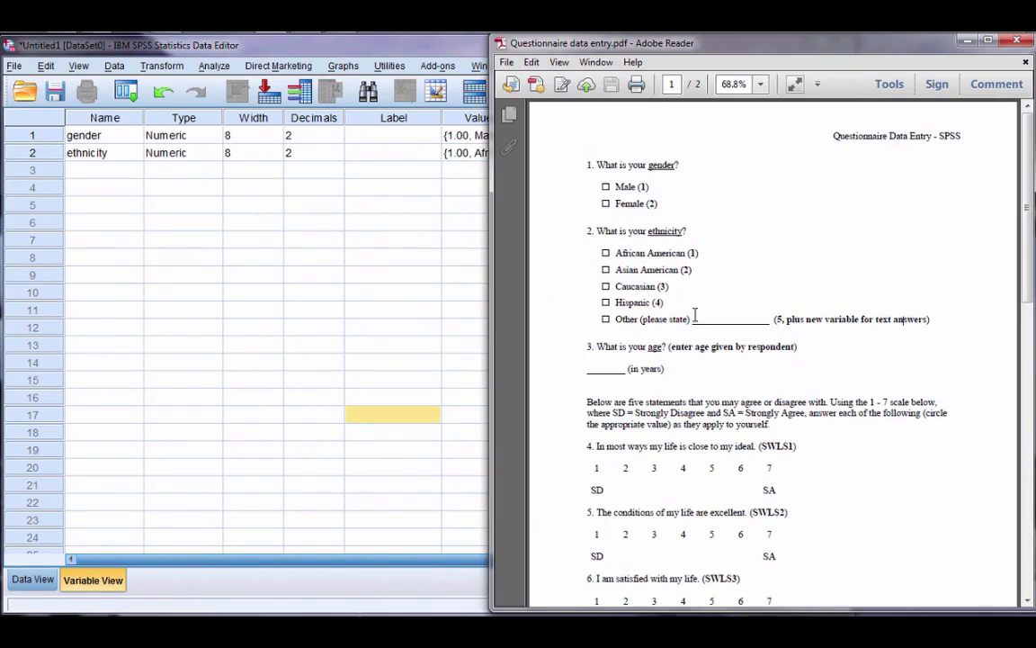
drag(688, 319, 695, 319)
drag(694, 321, 722, 321)
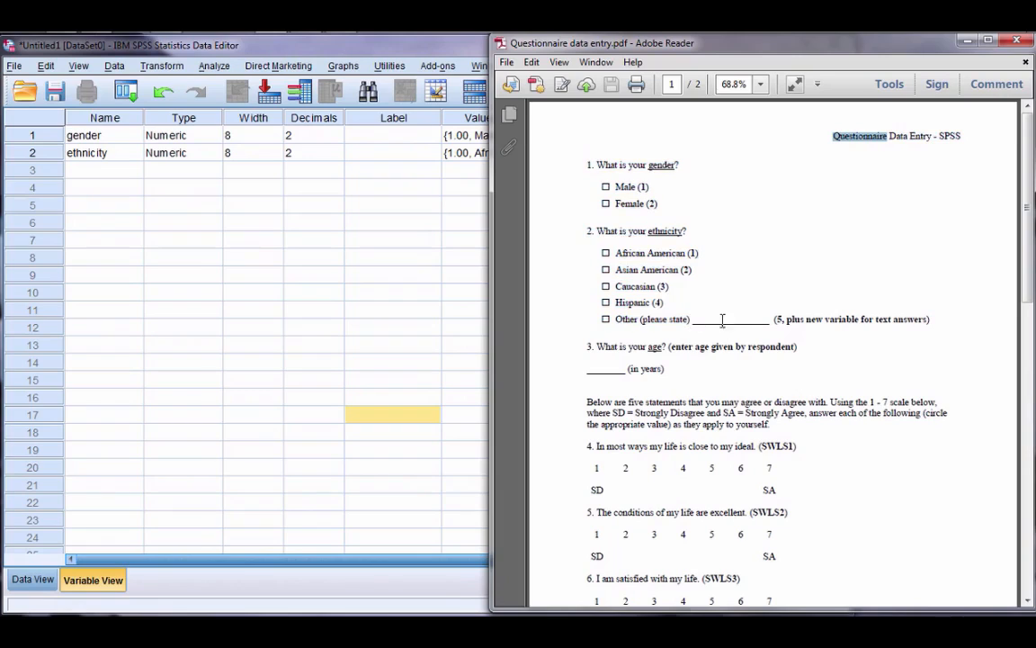
click(725, 320)
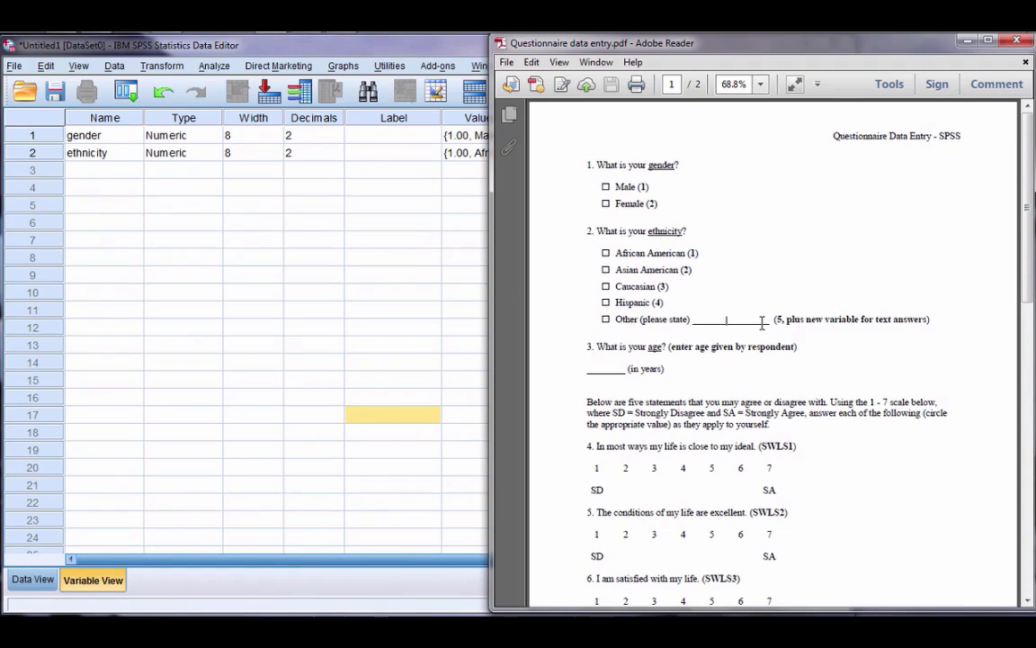
drag(693, 320, 775, 320)
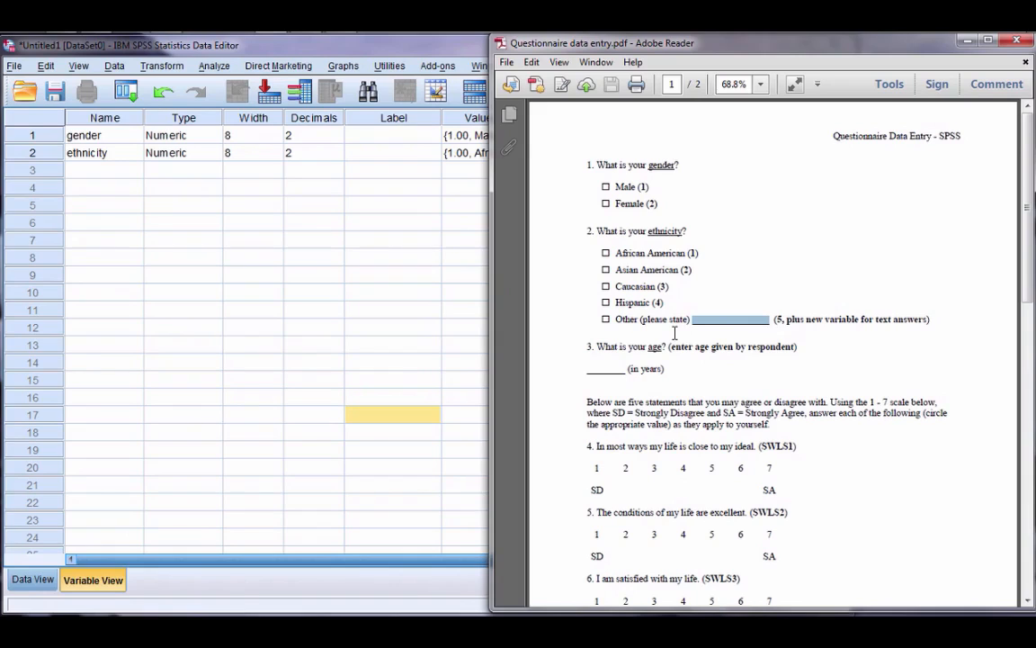
click(76, 170)
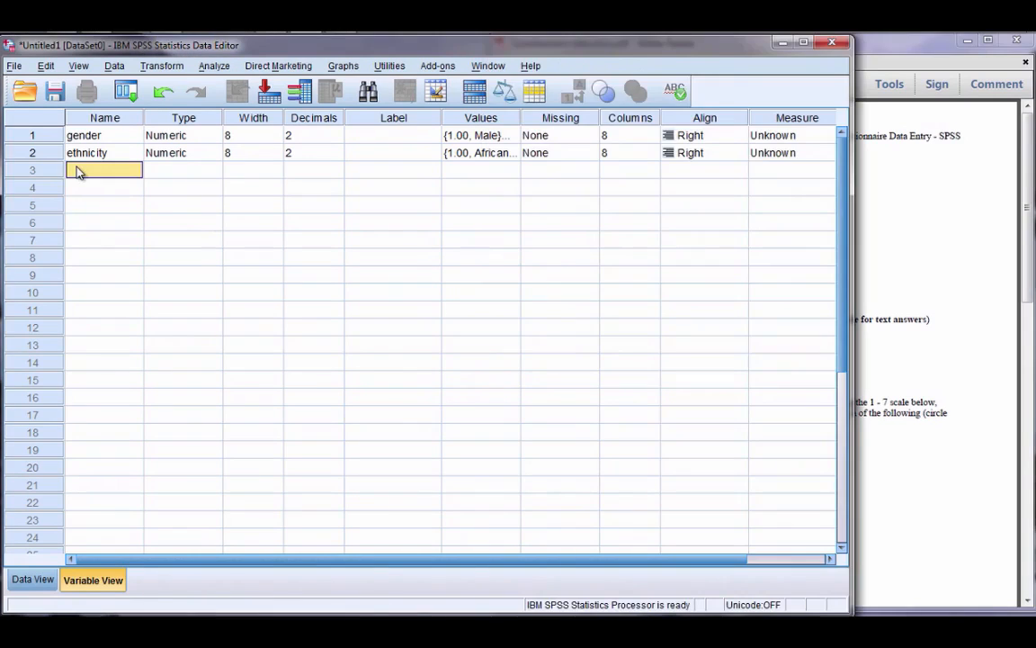
text(Other_enthnicity)
key(Return)
click(125, 176)
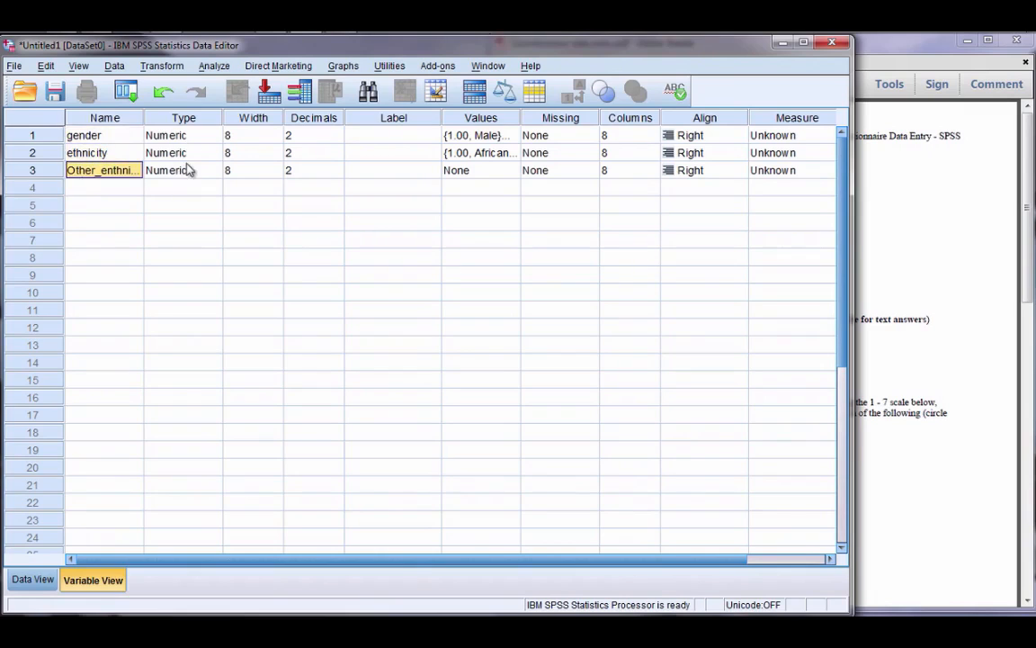
Set the type of the third-row variable for other ethnicities to String with 25 characters
key(Up)
key(Up)
key(Down)
key(Down)
click(183, 176)
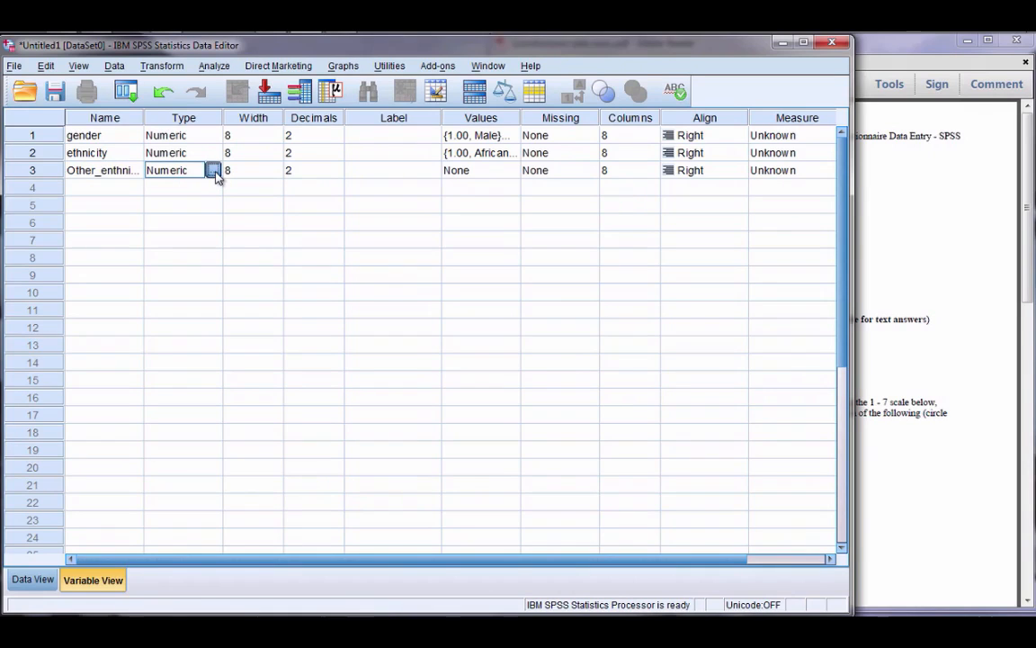
click(214, 171)
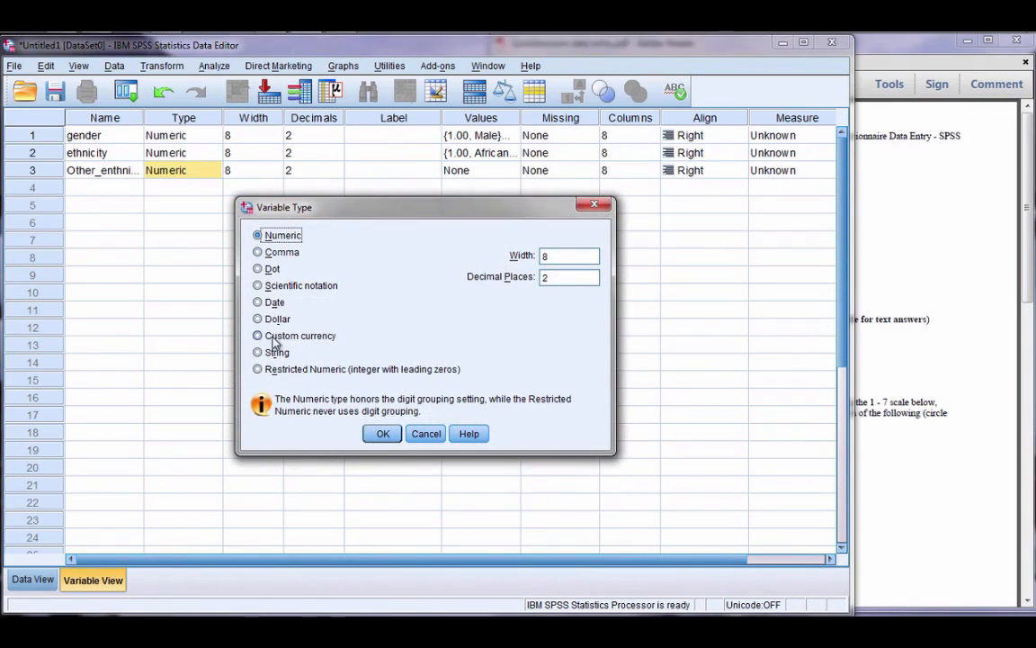
click(271, 352)
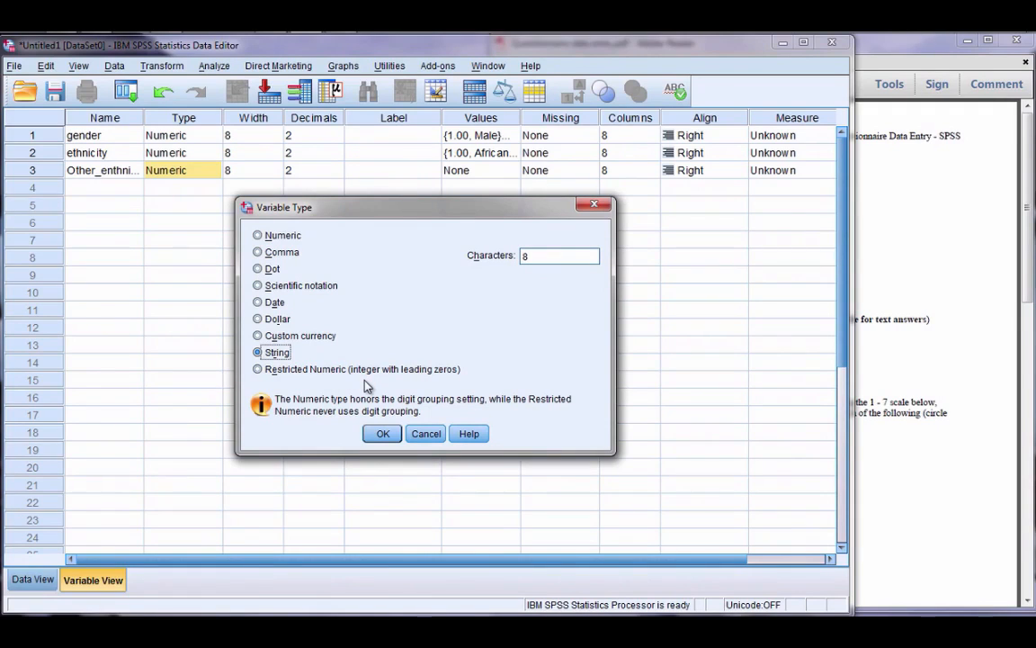
double_click(523, 256)
click(382, 433)
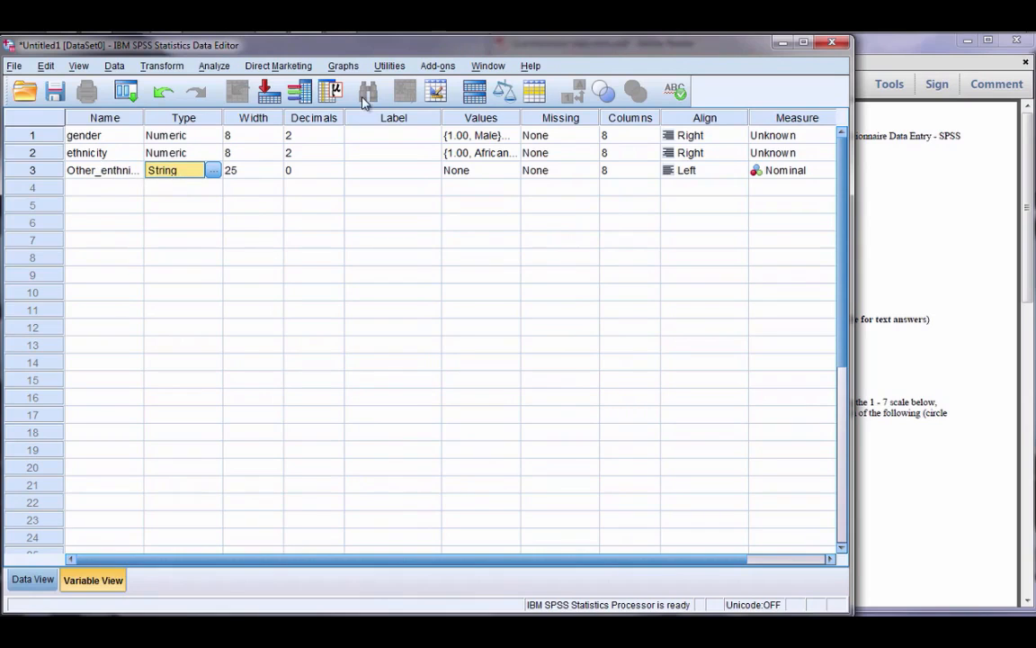
Check how question 3 of the questionnaire records age and define a variable named age in the fourth row
click(950, 240)
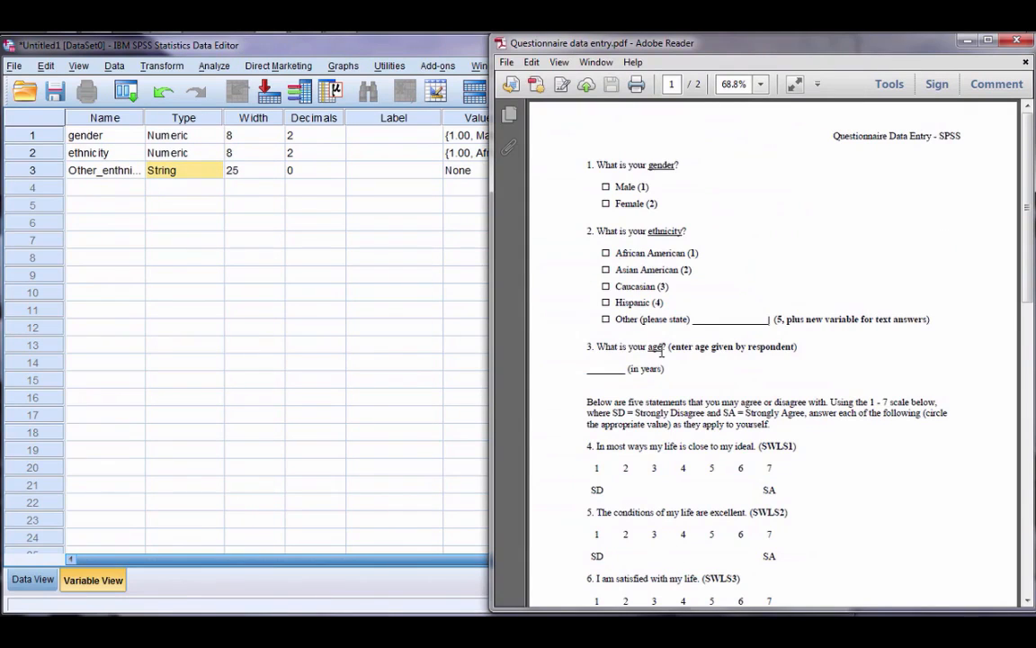
drag(674, 350, 781, 349)
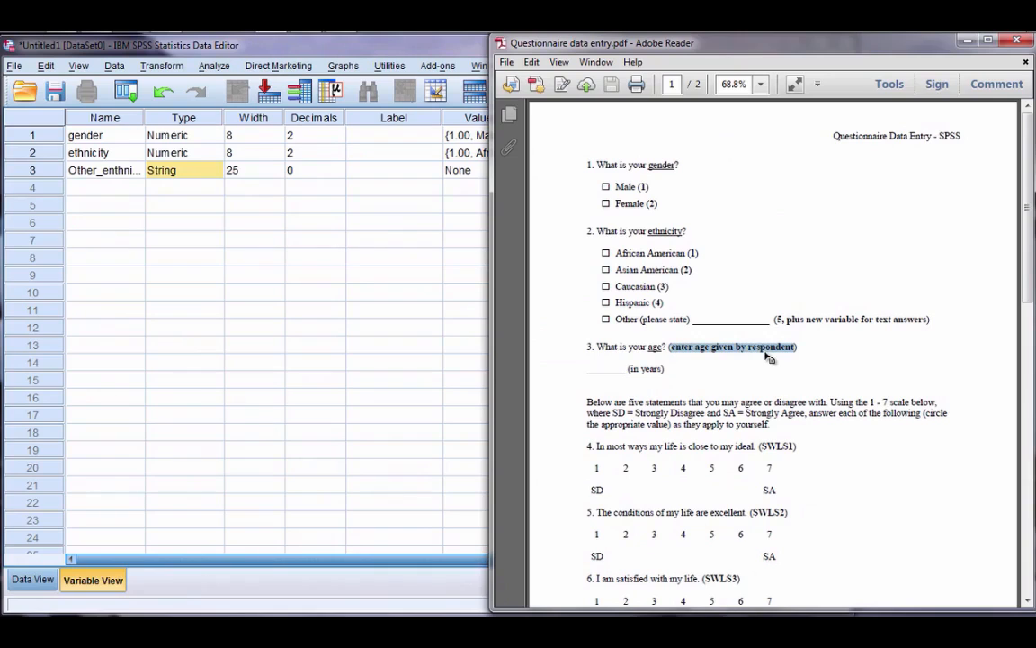
drag(627, 368, 663, 371)
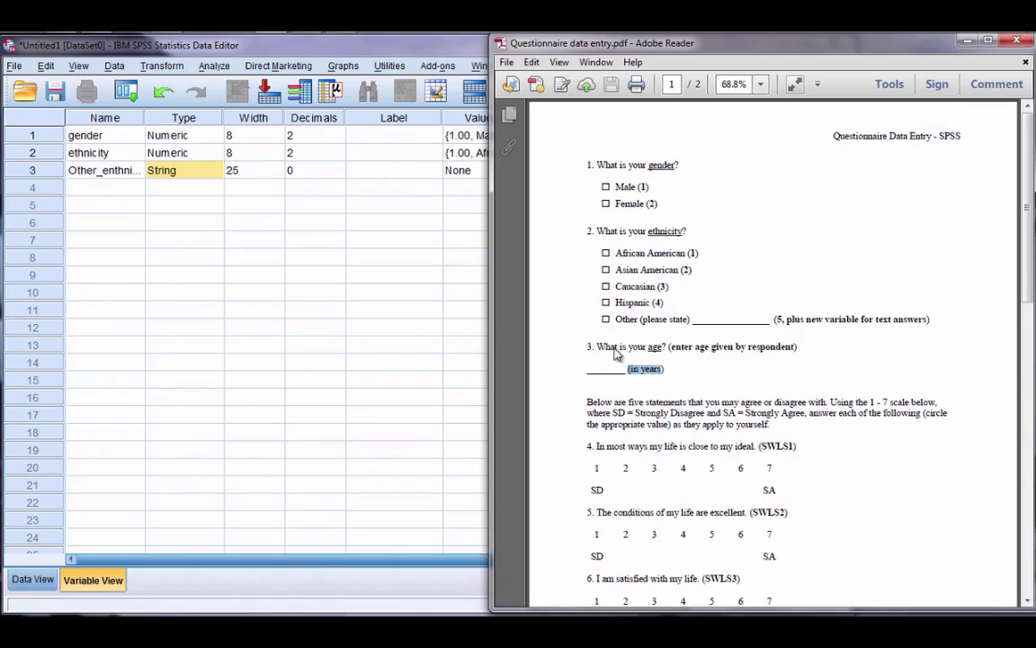
click(643, 194)
click(86, 187)
text(a)
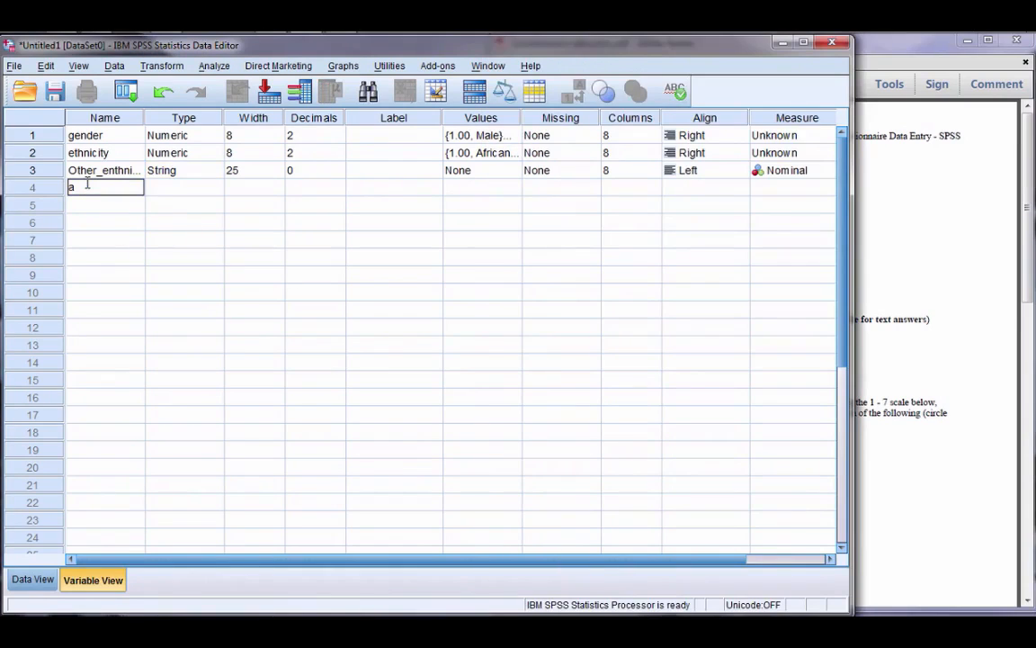
text(ge)
key(Return)
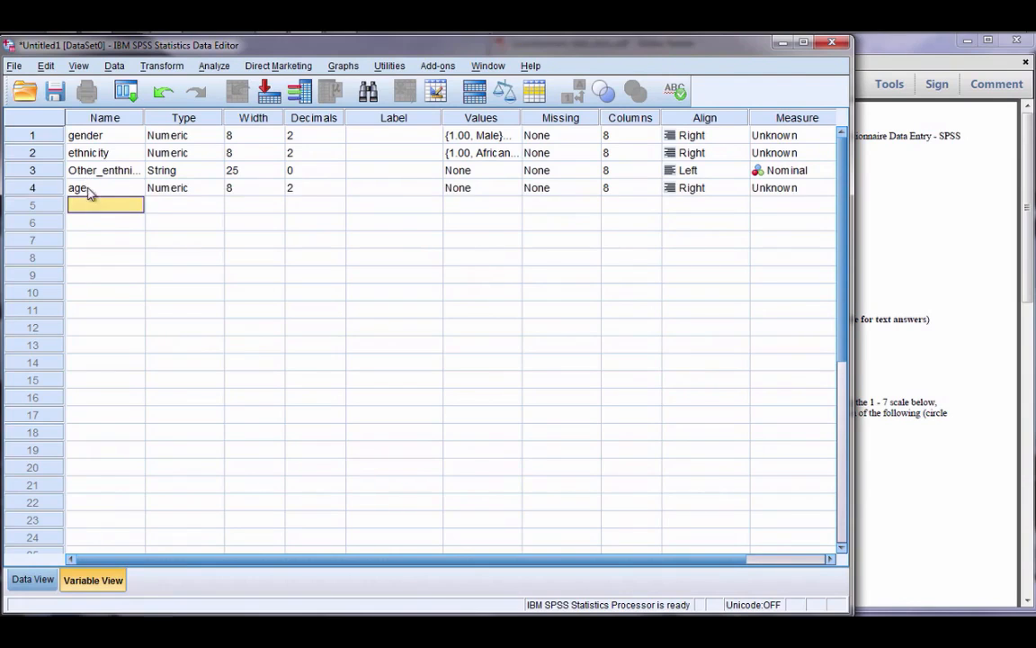
Read the questionnaire's instructions for the five agreement statements and the 1 - 7 response scale under question 4
click(924, 320)
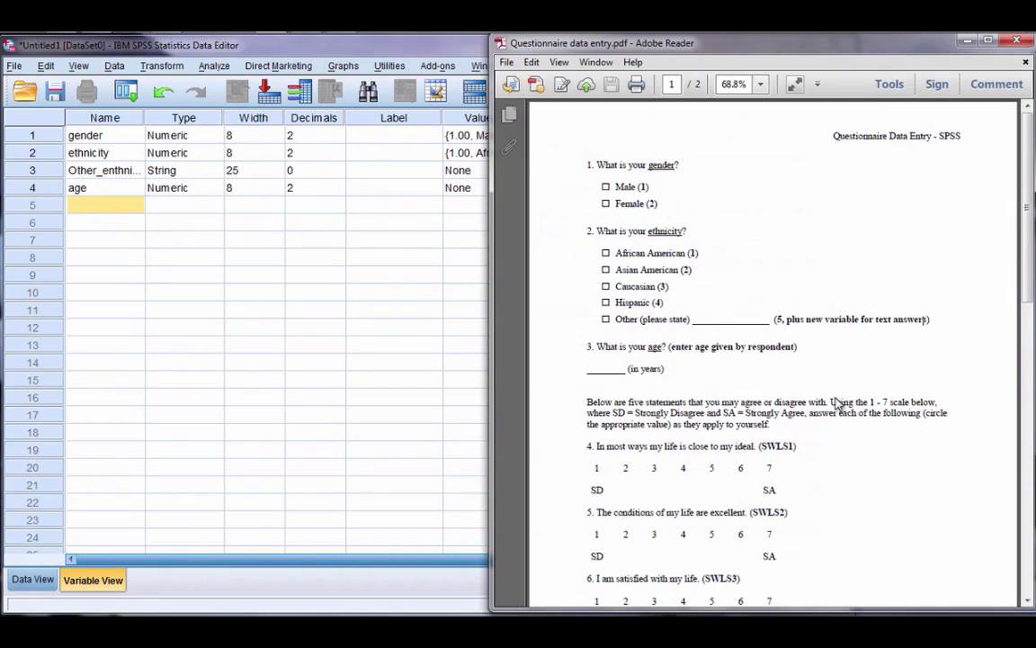
drag(1029, 234, 1024, 329)
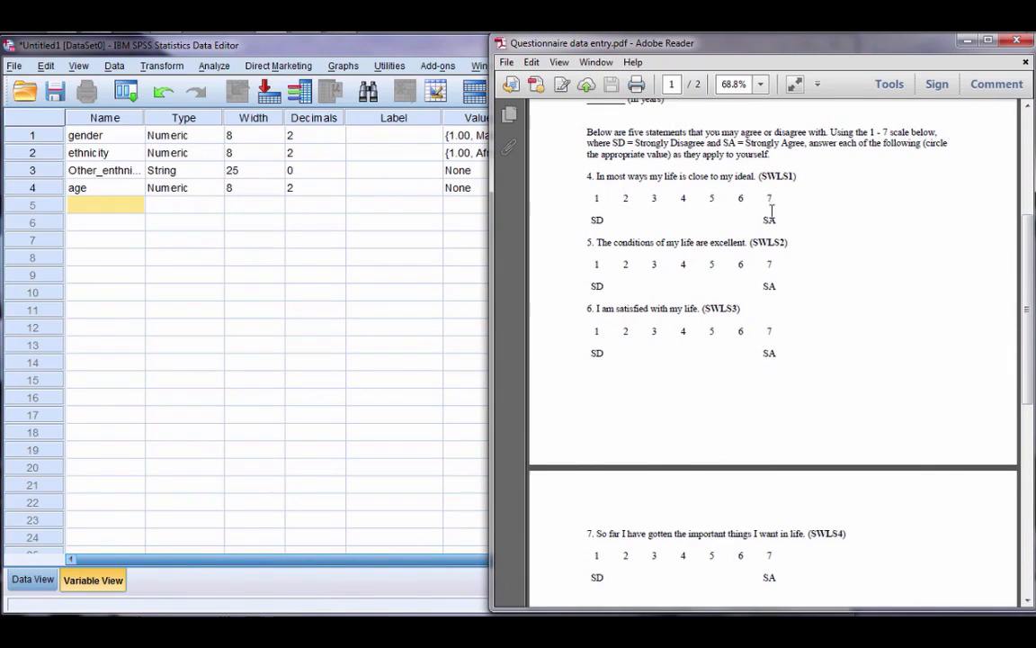
drag(587, 132, 826, 133)
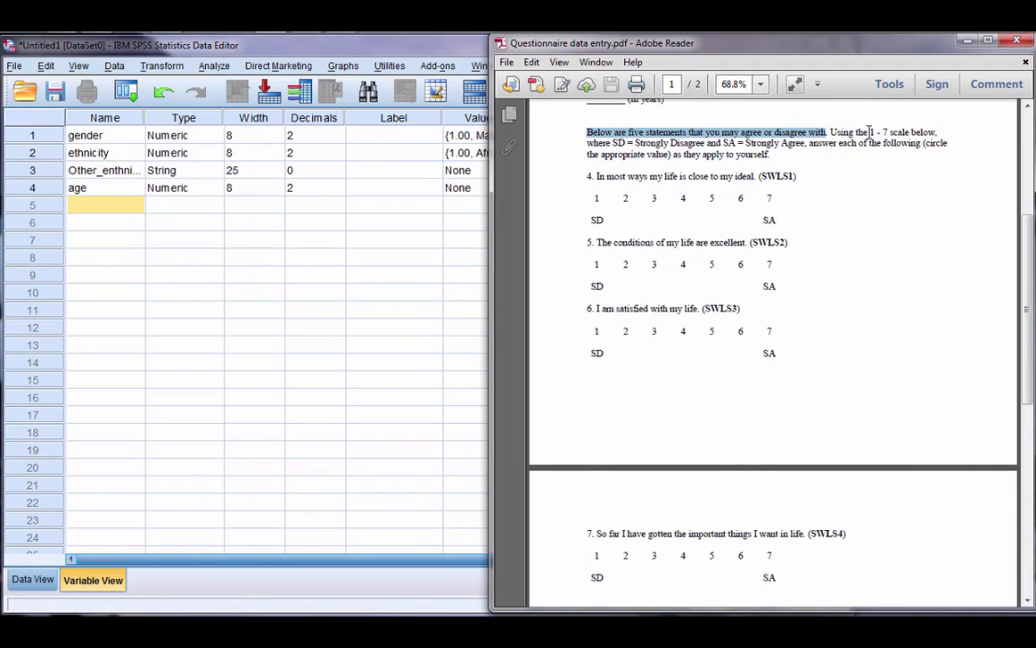
drag(870, 133, 909, 133)
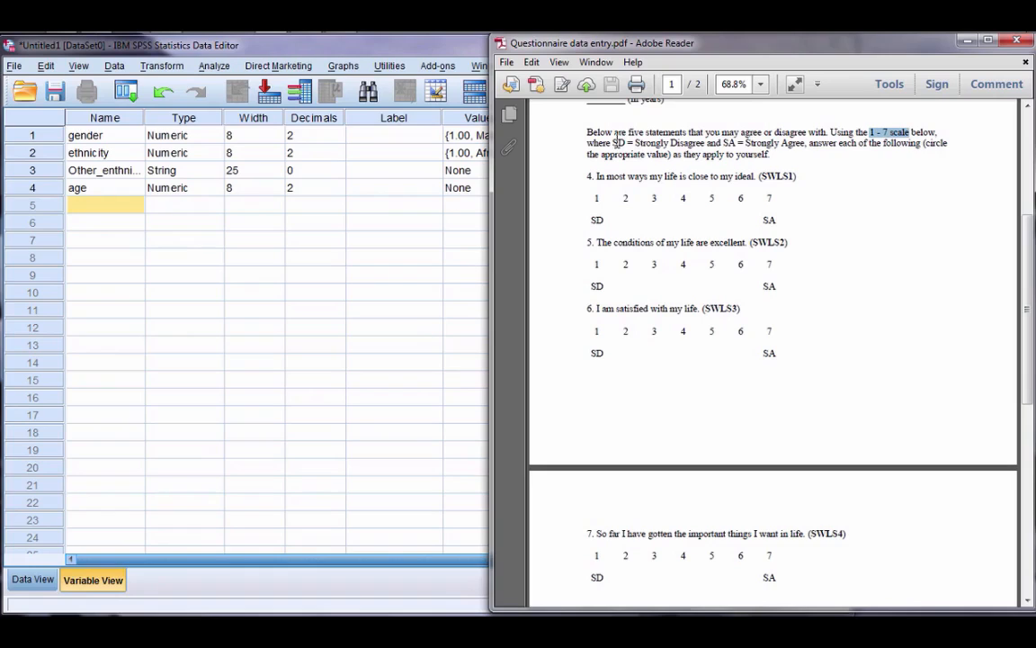
drag(617, 142, 806, 143)
click(727, 142)
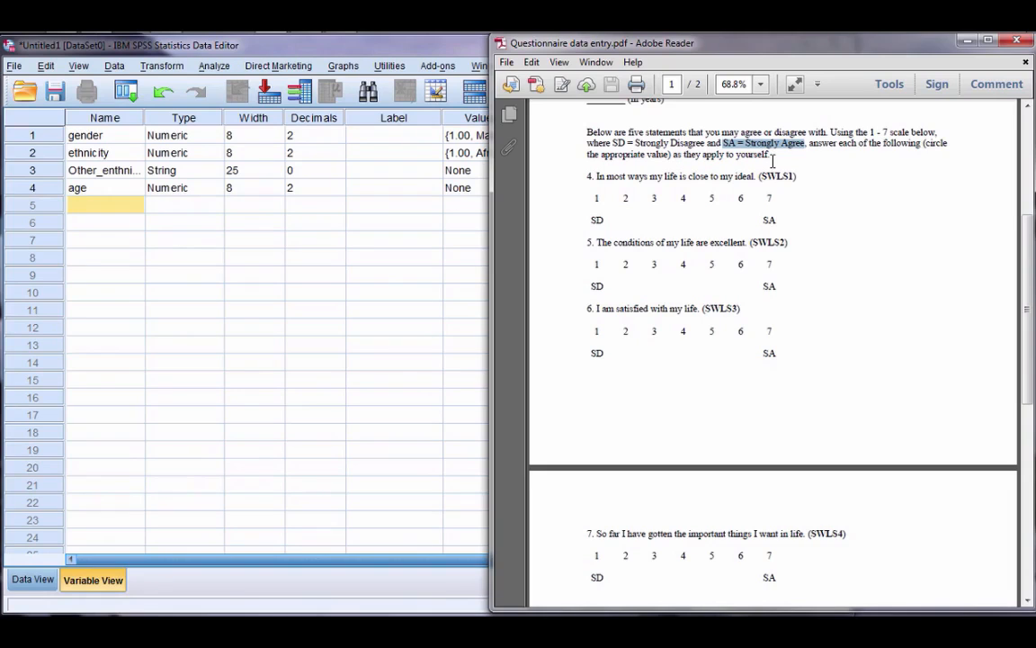
click(601, 181)
drag(599, 178, 745, 183)
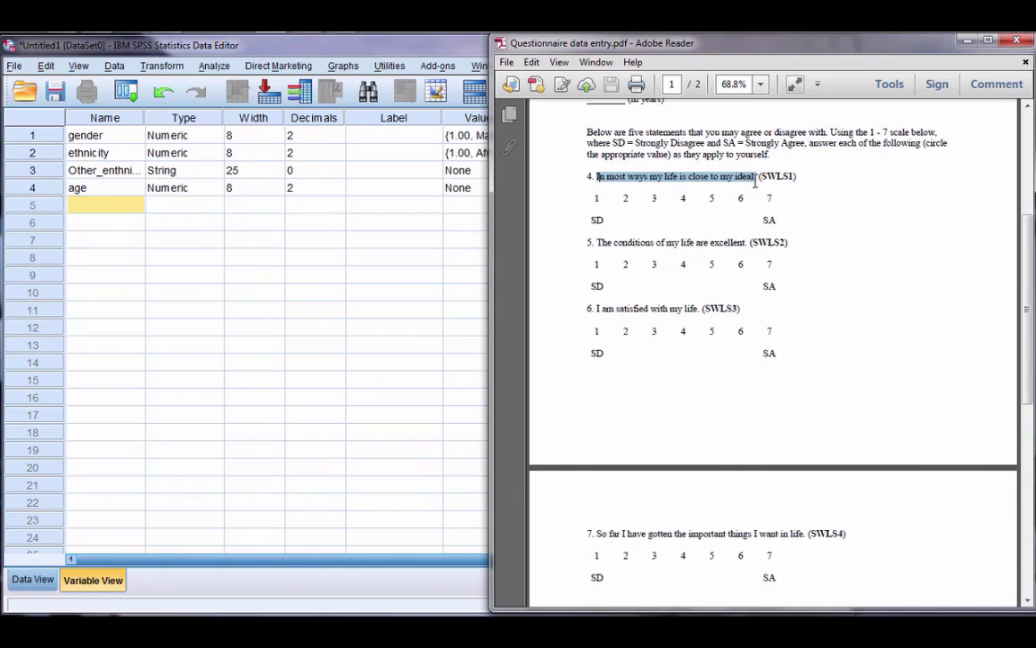
drag(596, 197, 790, 219)
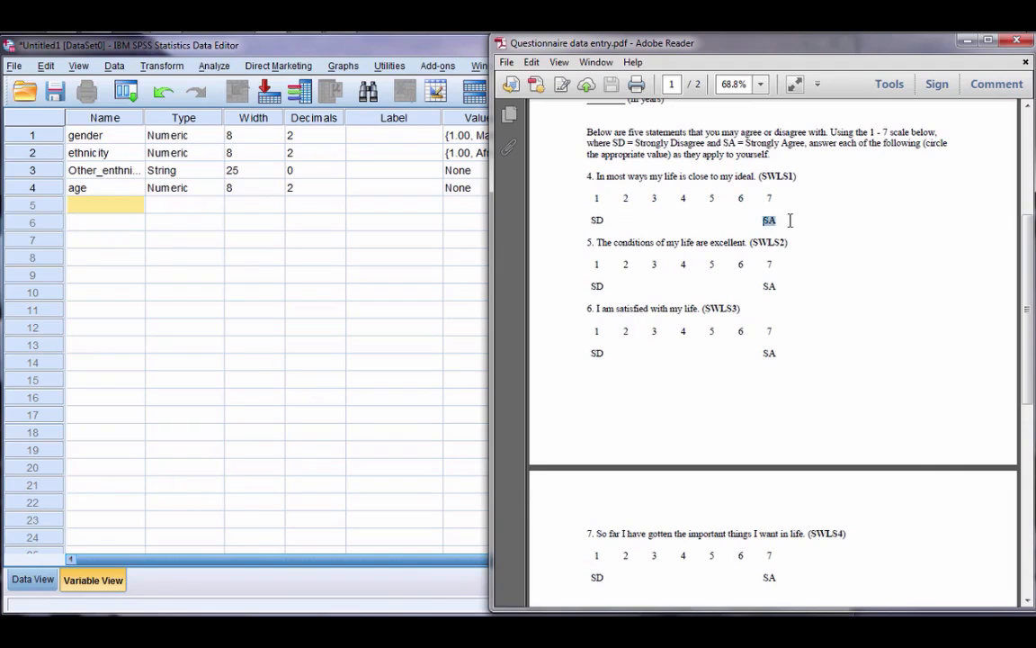
drag(591, 220, 604, 220)
drag(766, 199, 775, 200)
drag(746, 192, 736, 194)
Look through the wording of the life satisfaction statements in questions 4 to 8 of the questionnaire
drag(598, 176, 677, 177)
drag(618, 243, 655, 244)
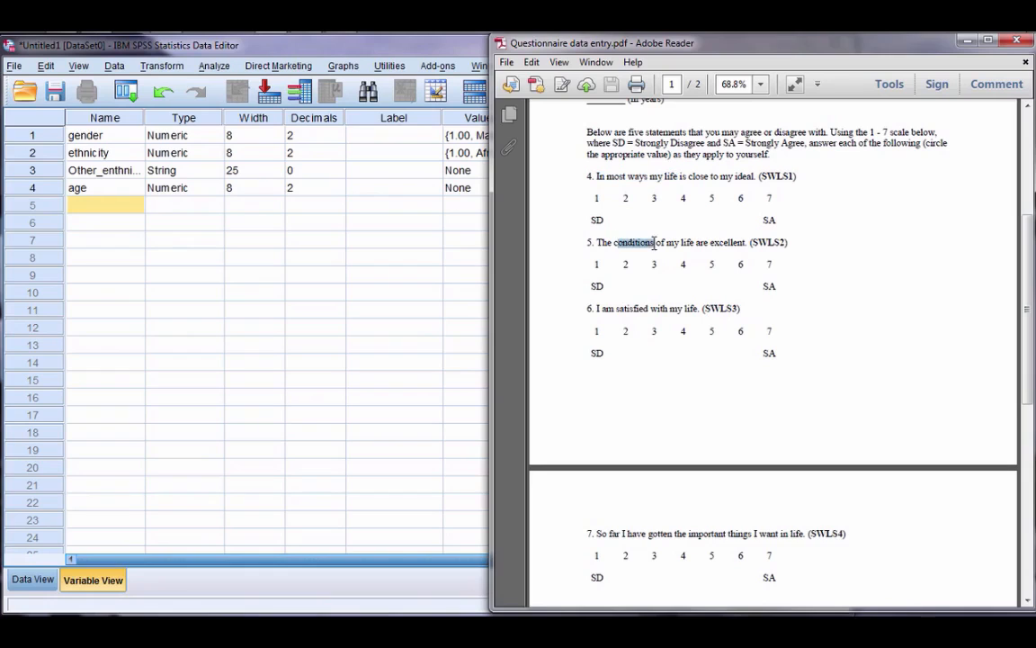
drag(615, 308, 729, 342)
scroll(684, 360, down, 5)
drag(634, 430, 696, 431)
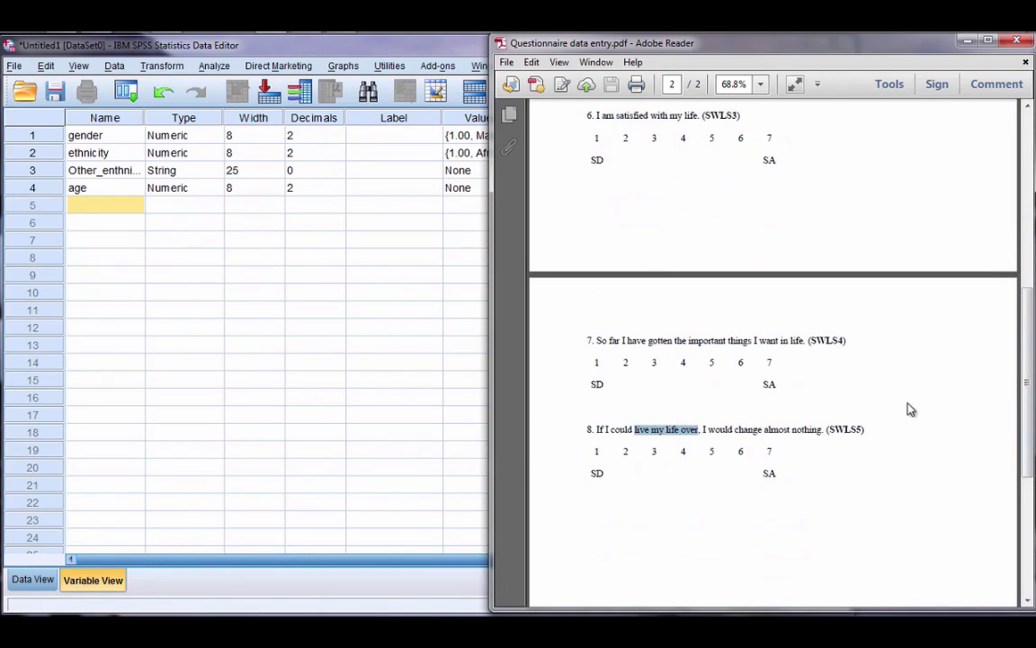
drag(1029, 331, 1032, 228)
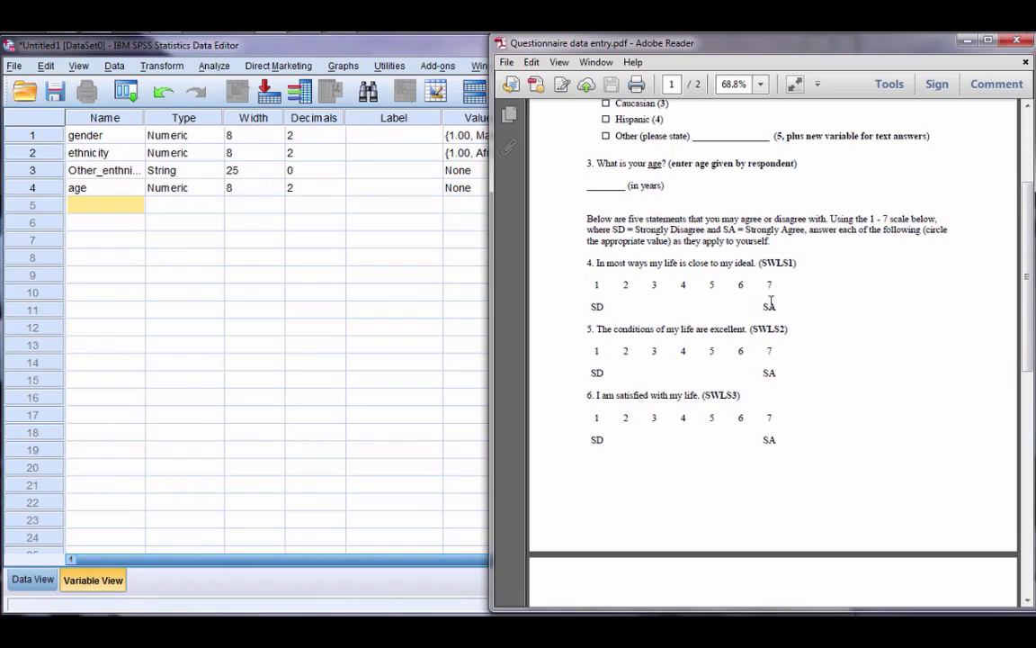
Examine the variable names given in parentheses after the statements and the answer numbers of question 4
drag(765, 262, 795, 260)
click(612, 310)
drag(589, 284, 788, 288)
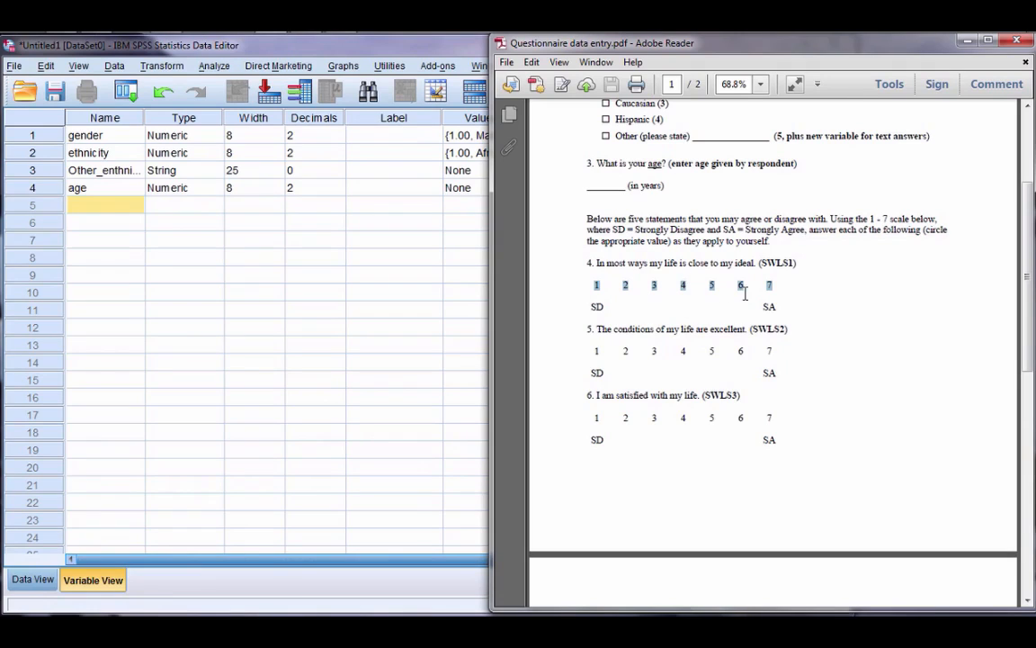
double_click(767, 262)
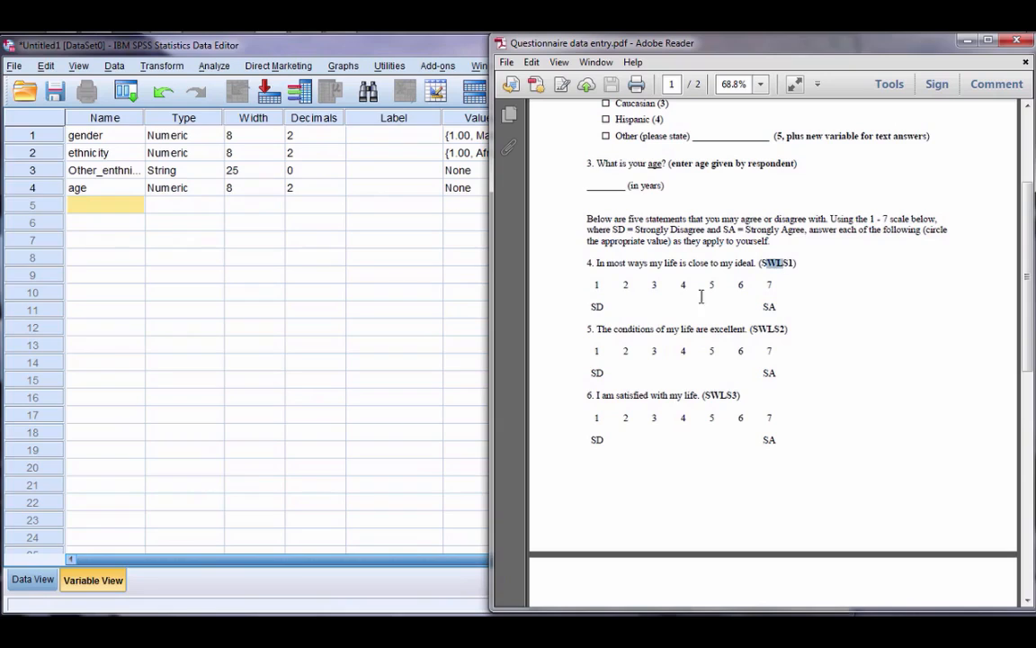
drag(583, 284, 763, 284)
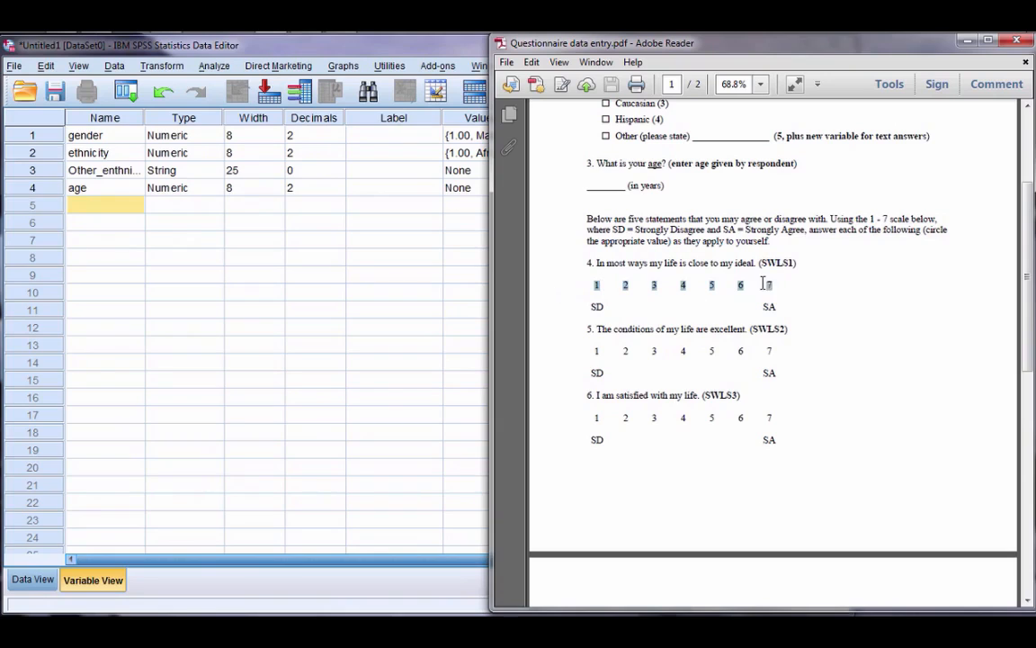
double_click(772, 264)
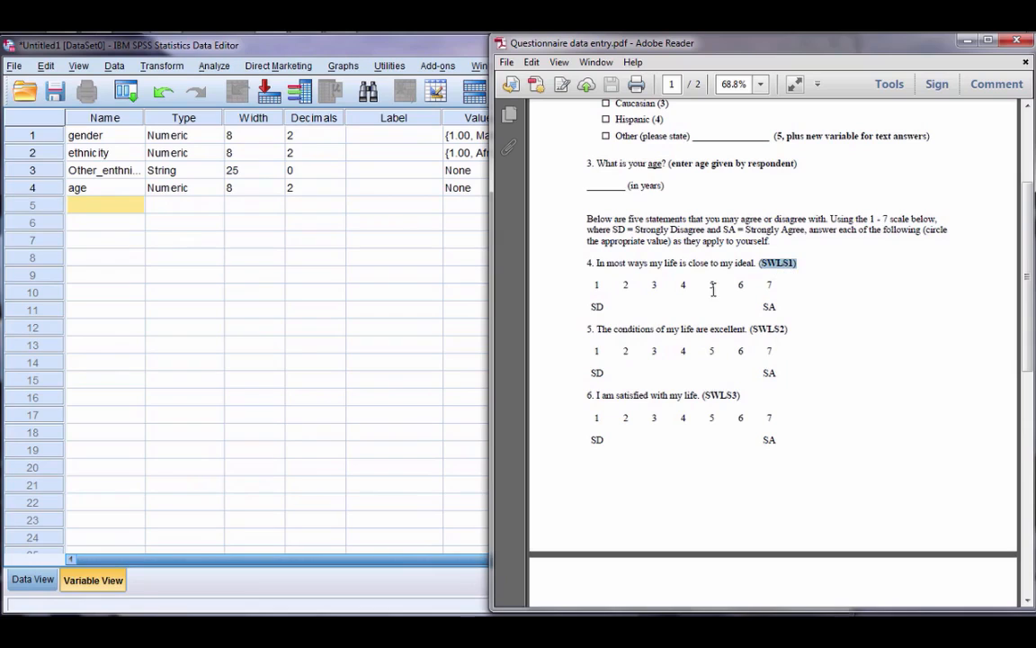
double_click(764, 329)
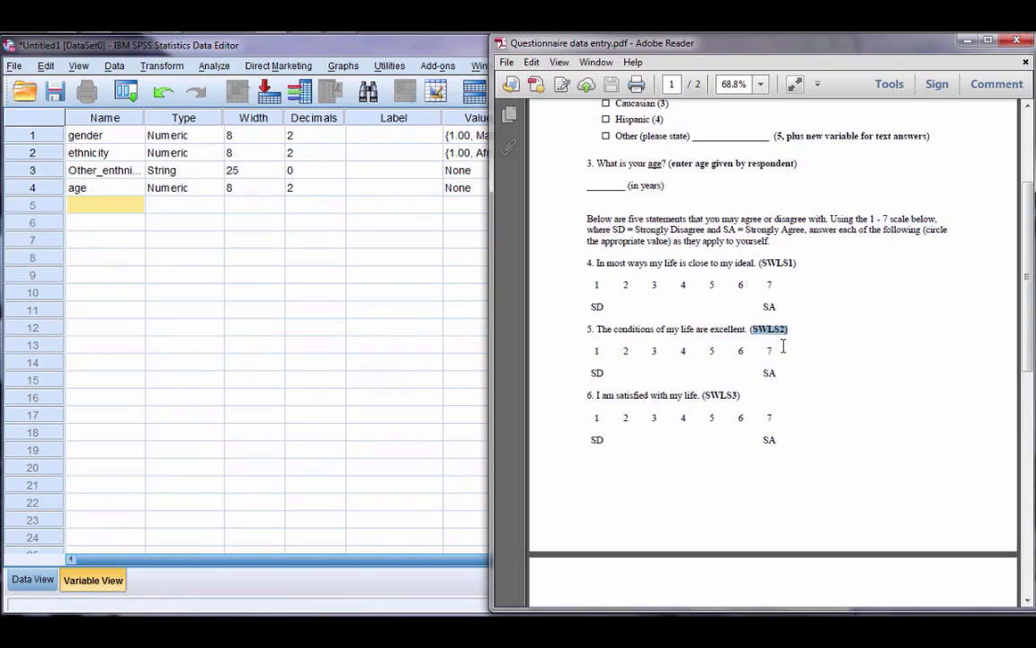
click(763, 266)
drag(760, 263, 788, 263)
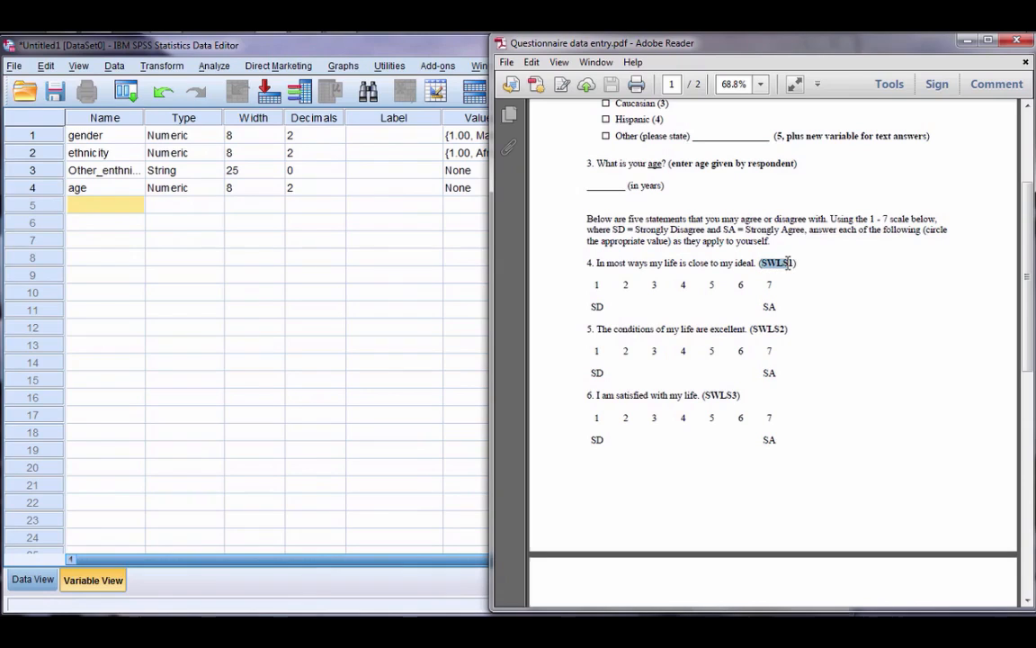
drag(795, 264, 789, 265)
drag(787, 330, 779, 329)
Define variables named SWLS1 and SWLS2 in the fifth and sixth rows for the first two agreement statements
click(119, 205)
text(S)
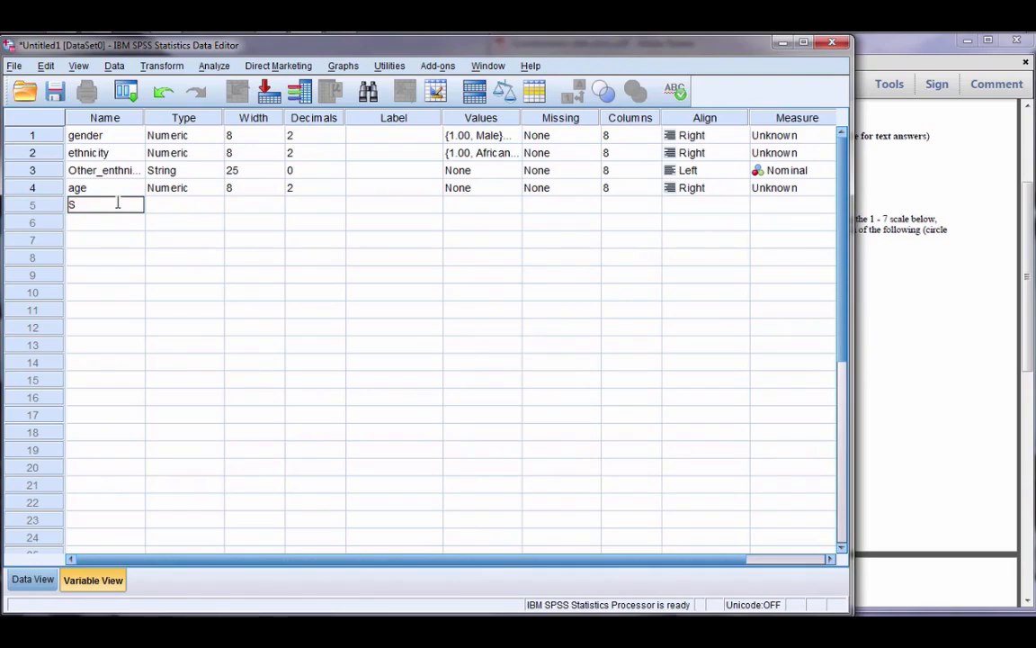
text(WLS1)
key(Return)
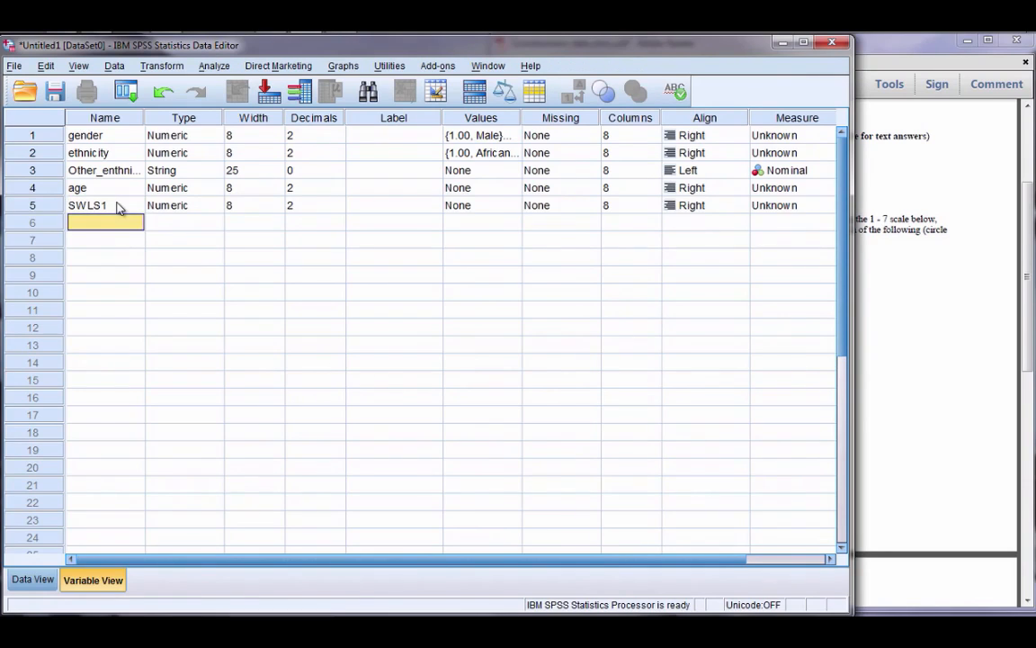
text(Sw)
text(WLS)
text(2)
key(Return)
Define variables named SWLS3, SWLS4 and SWLS5 in rows 7 to 9 for the remaining agreement statements
text(SWL)
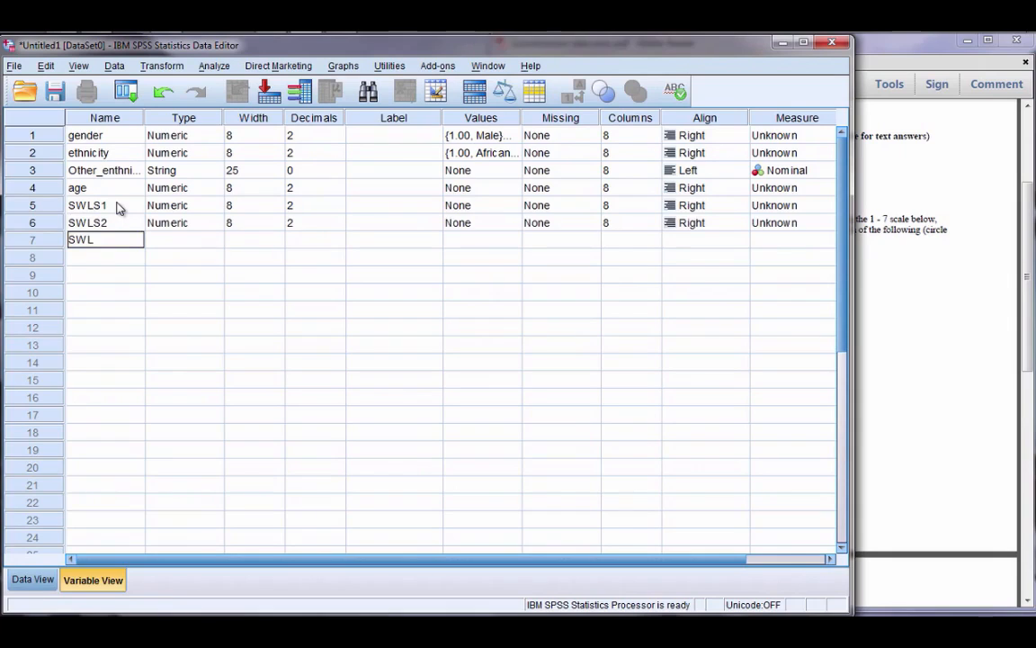
text(S3)
key(Return)
text(SW)
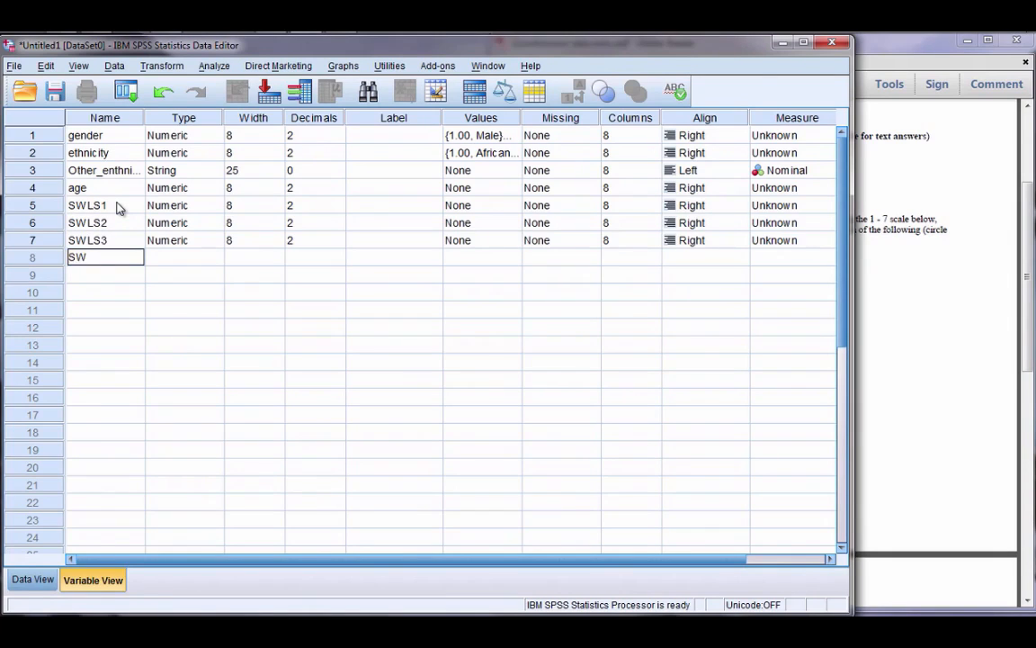
text(LS4)
key(Return)
text(SW)
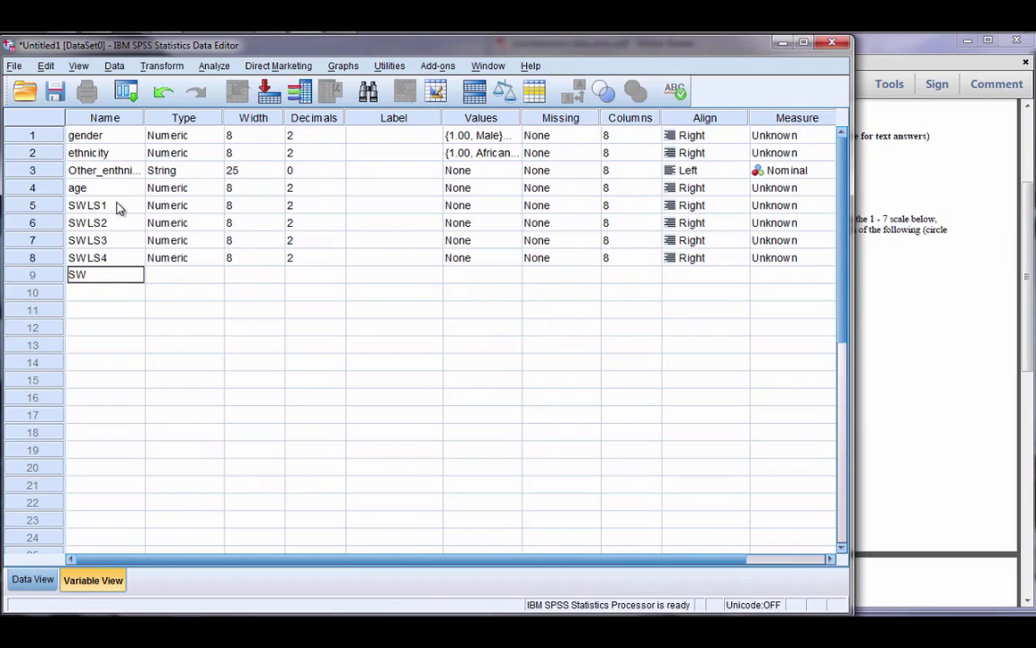
text(LS5)
key(Return)
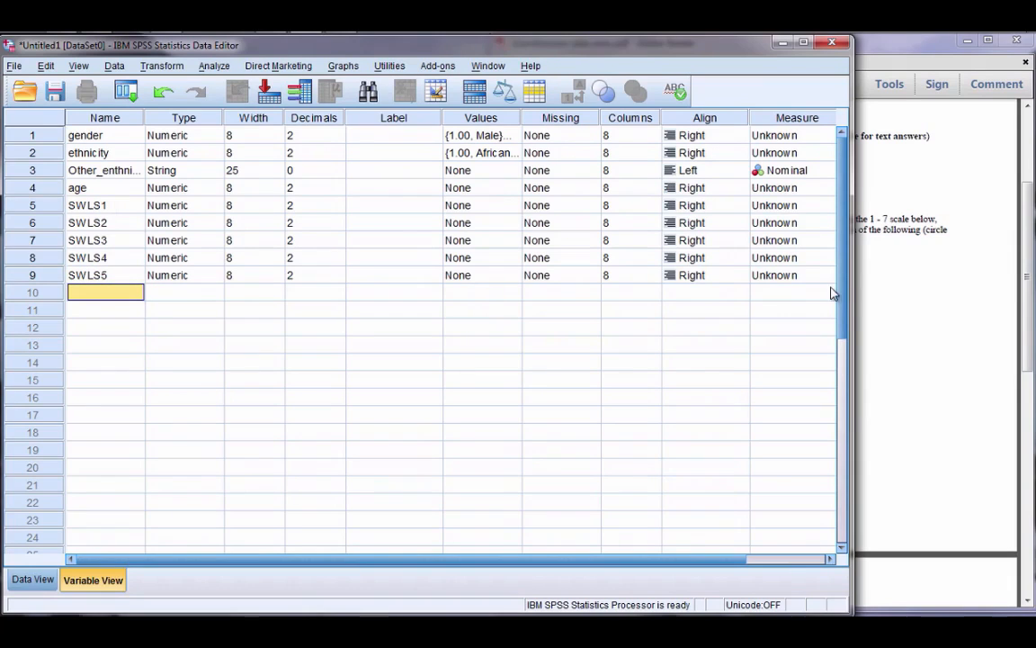
Check the ends of the questionnaire's 1 - 7 scale and add the label Strongly Disagree for the value 1 of SWLS1
click(929, 303)
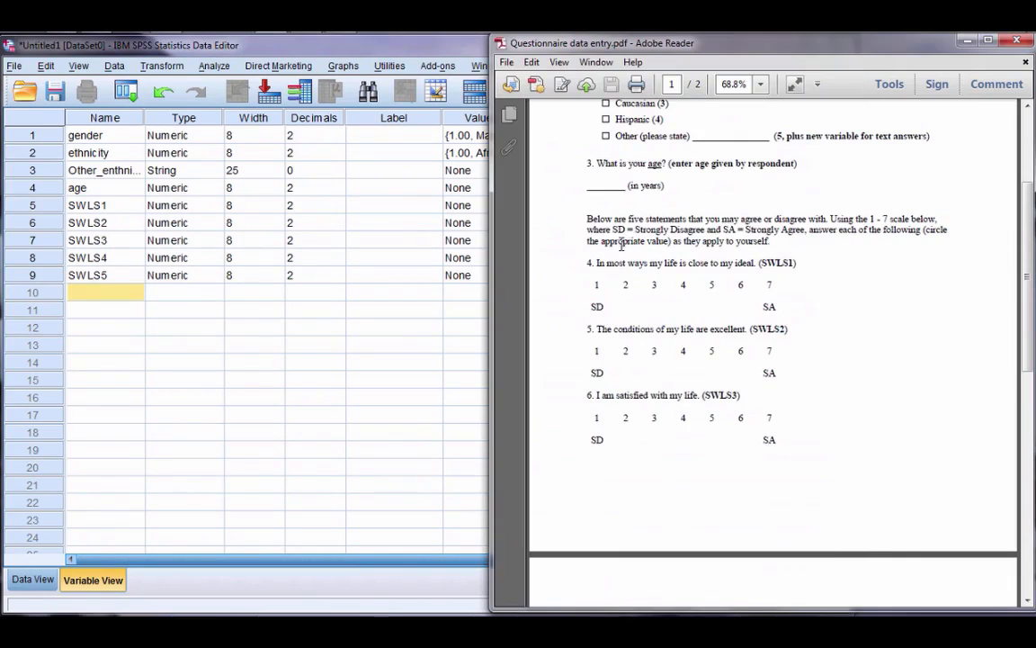
double_click(596, 284)
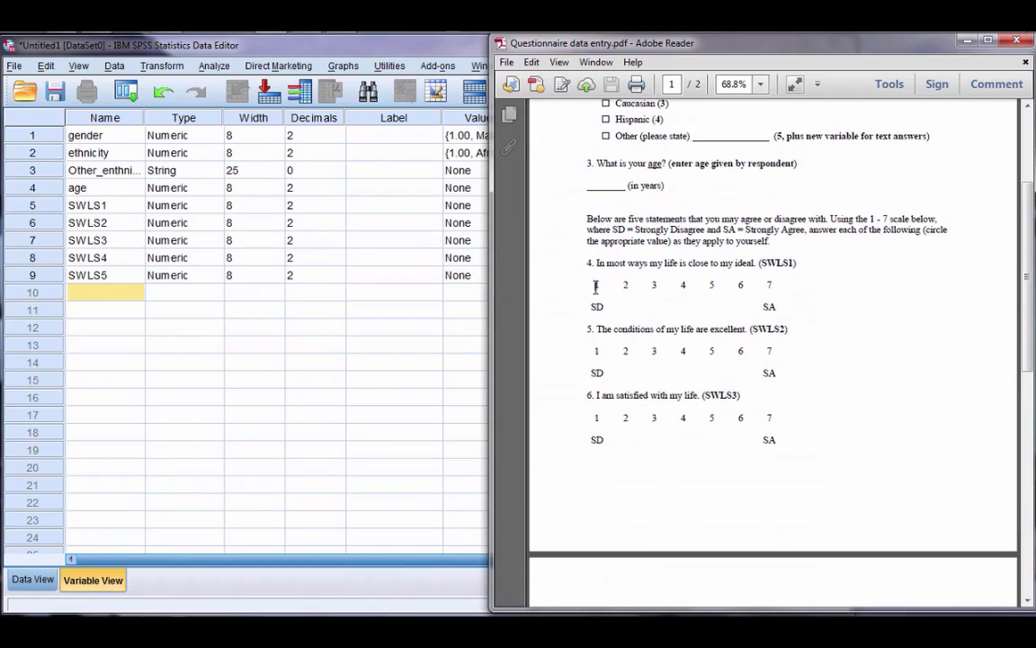
double_click(769, 286)
double_click(769, 307)
click(319, 335)
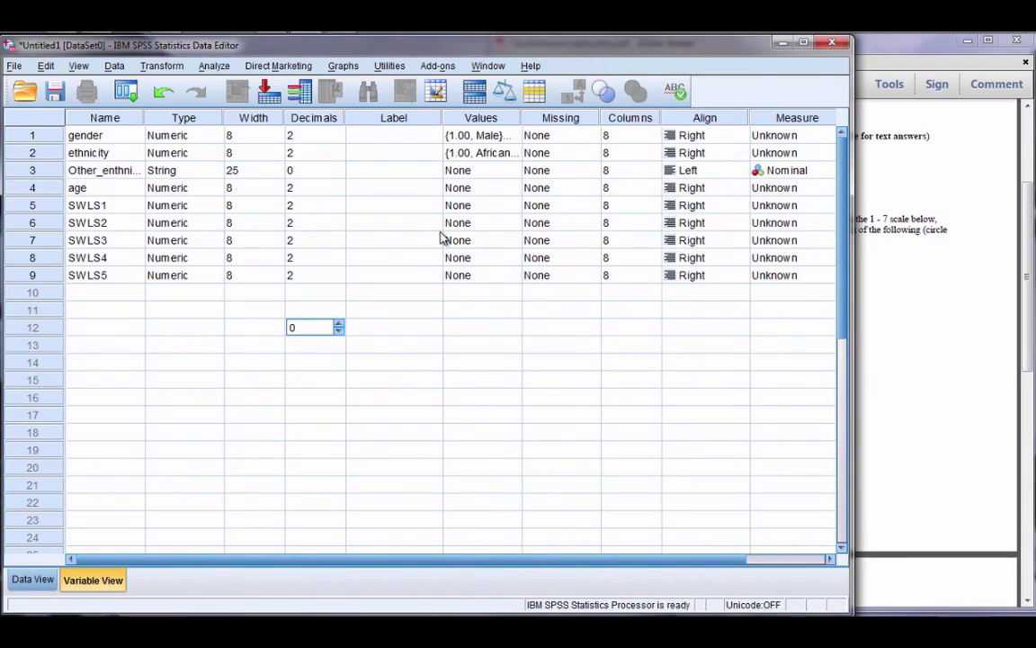
double_click(518, 208)
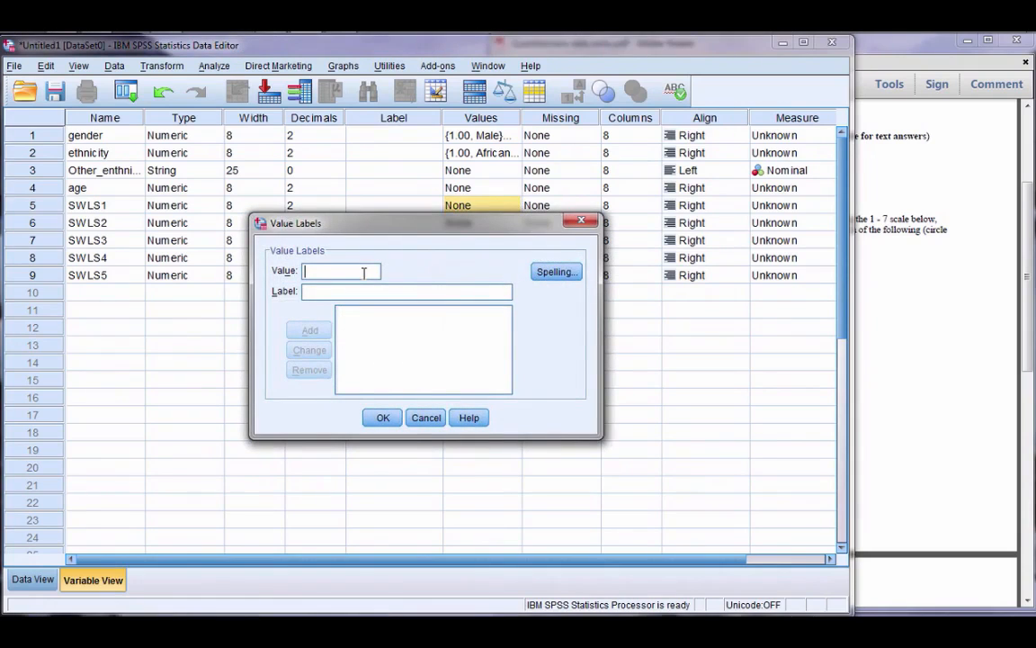
key(Tab)
text(Strongly)
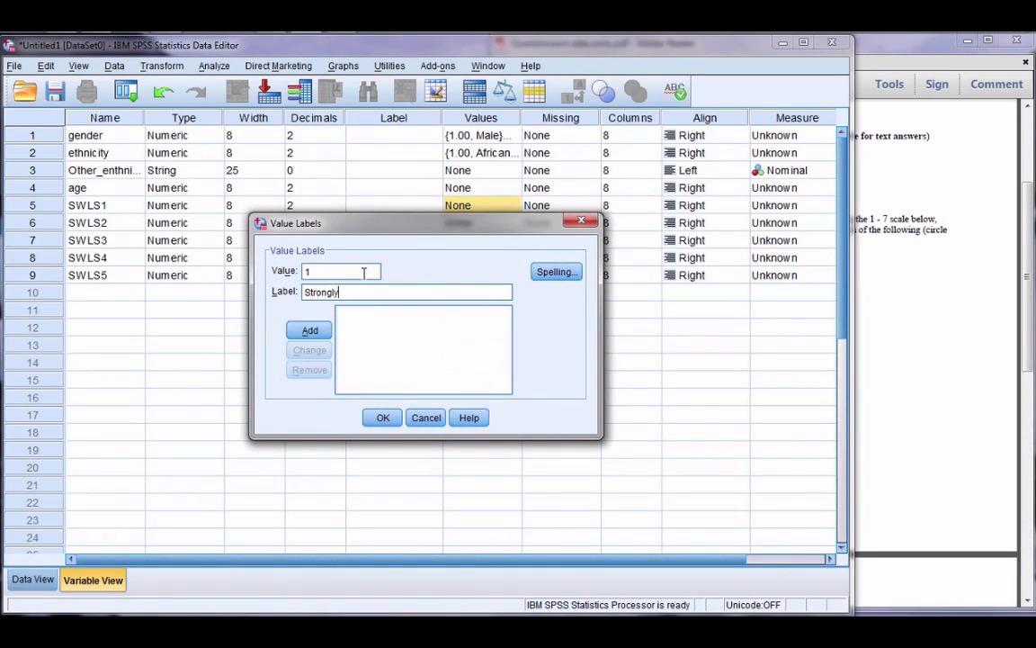
text( Agree)
click(935, 242)
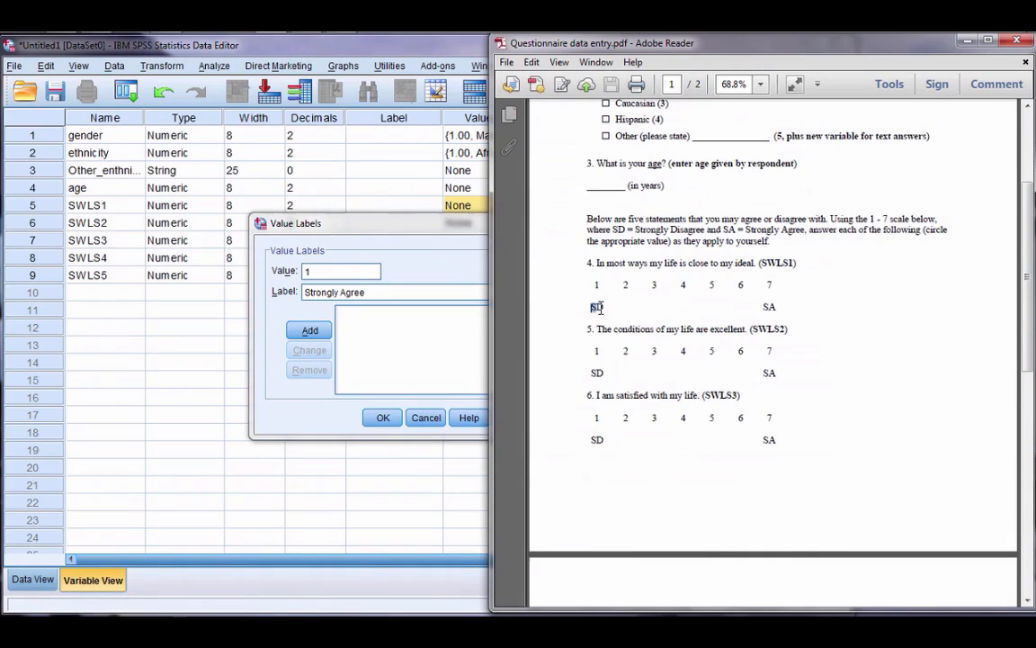
click(356, 292)
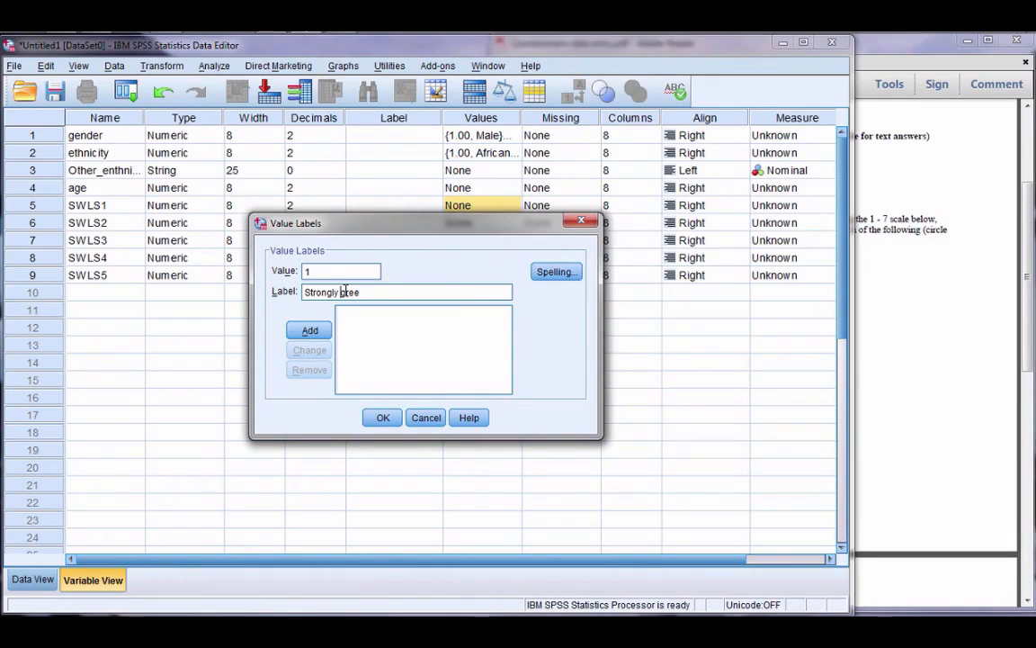
text(Disa)
click(315, 327)
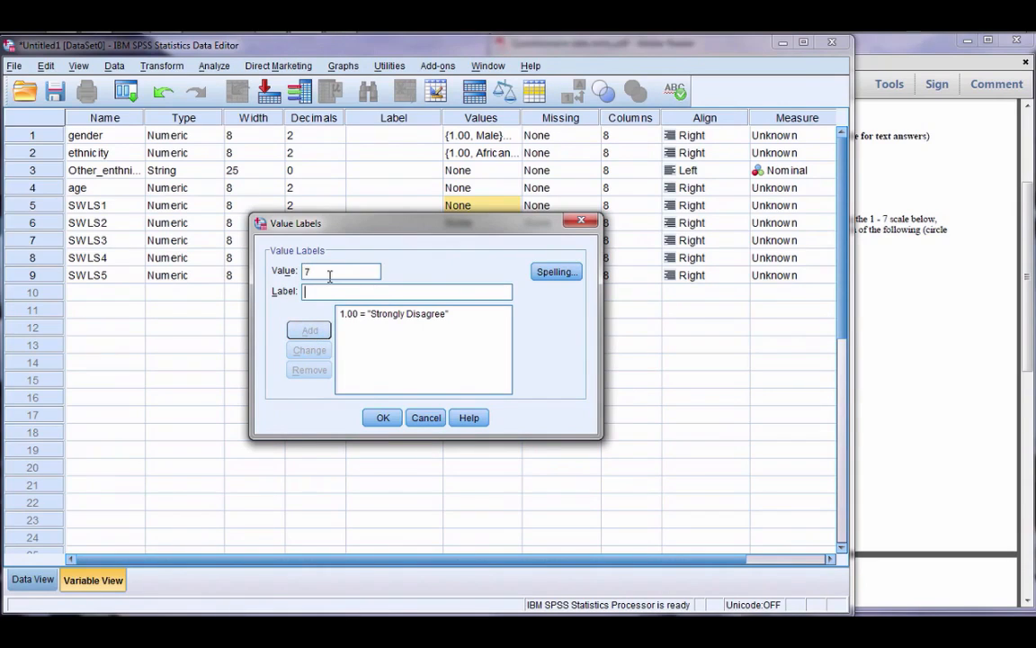
Add the label Strongly Agree for the value 7 of SWLS1, compare both ends with the questionnaire's scale and apply the value labels
text(Strongly Agree)
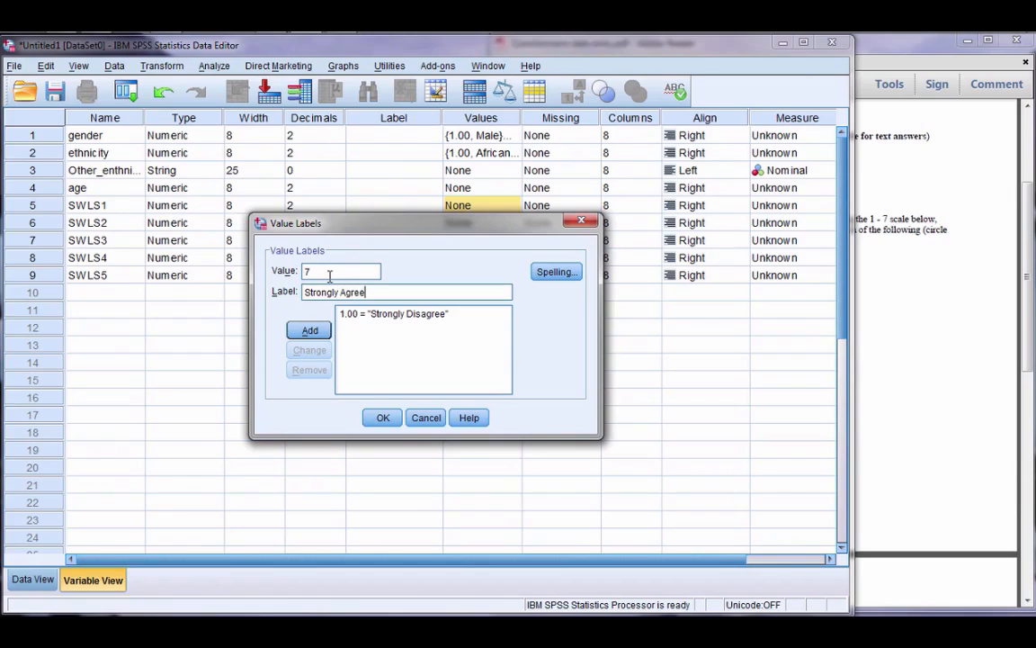
click(308, 331)
click(919, 247)
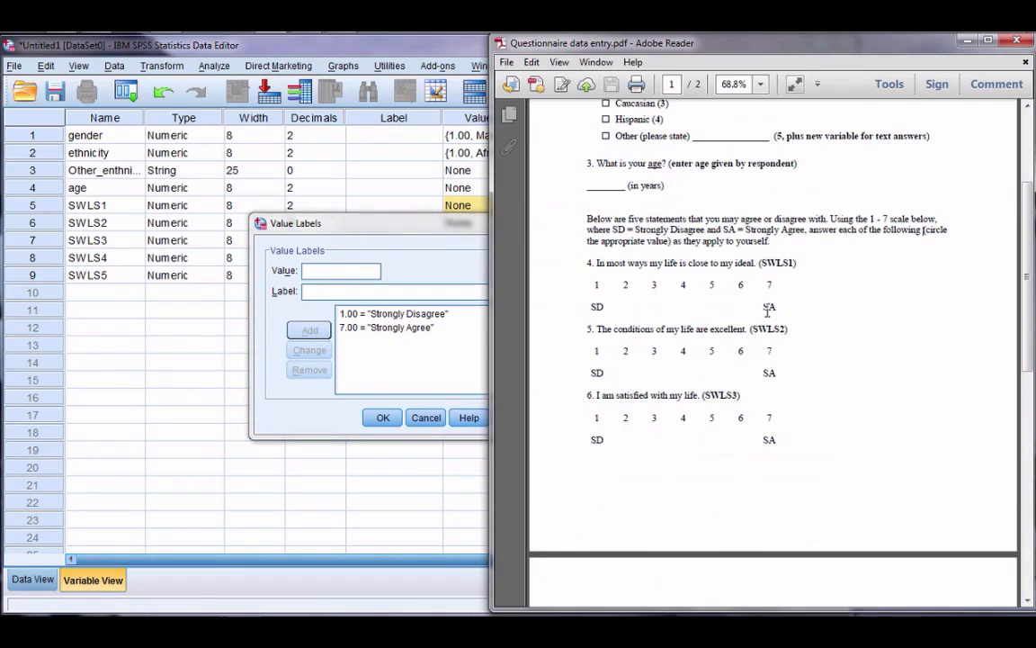
drag(595, 307, 600, 285)
drag(765, 286, 773, 285)
click(382, 418)
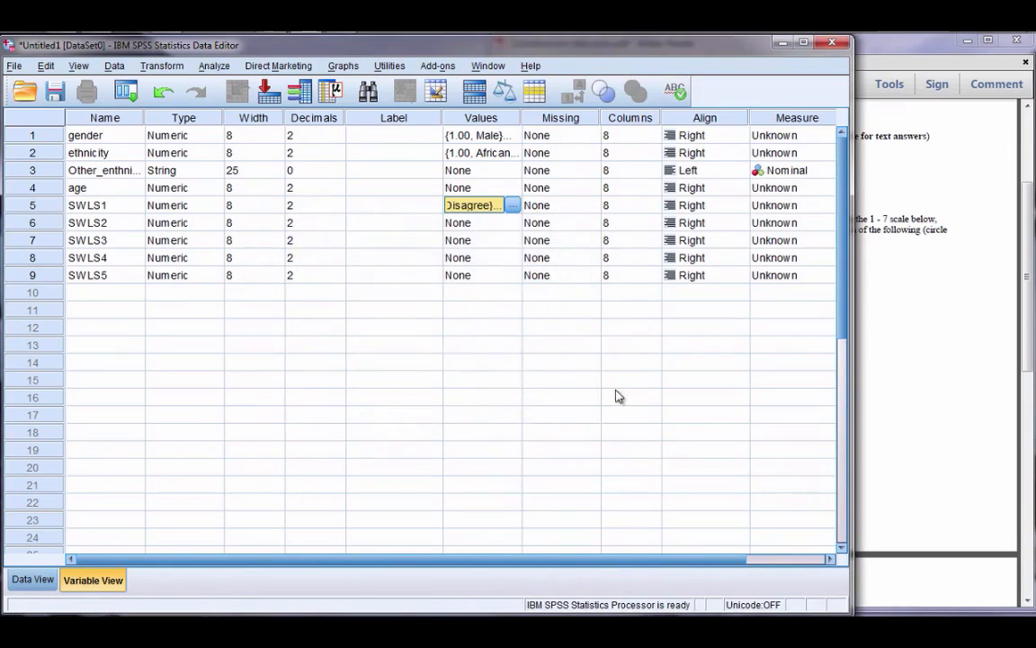
Copy the value labels of SWLS1 to the variables SWLS2, SWLS3, SWLS4 and SWLS5
right_click(467, 214)
click(479, 220)
drag(478, 222, 472, 275)
right_click(471, 275)
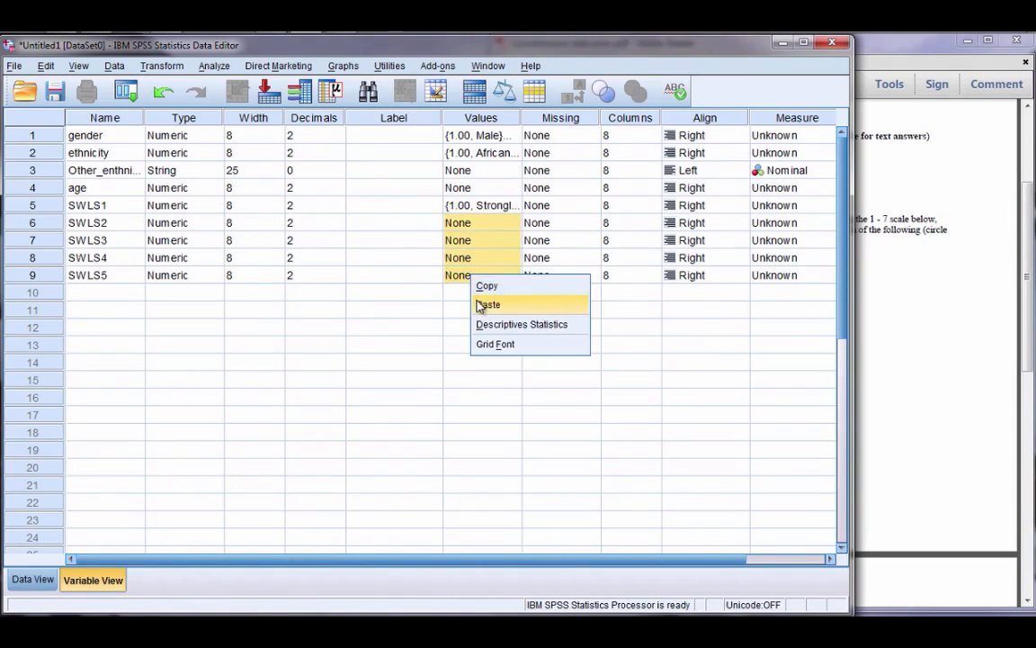
click(480, 305)
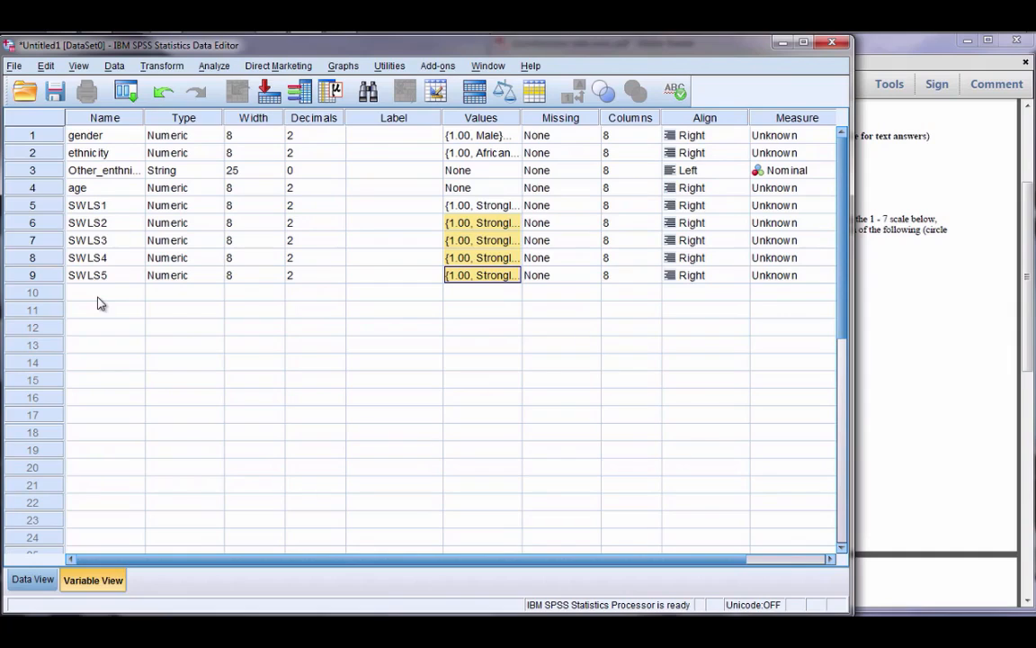
Check the value labels of each variable from SWLS1 to SWLS5
click(112, 240)
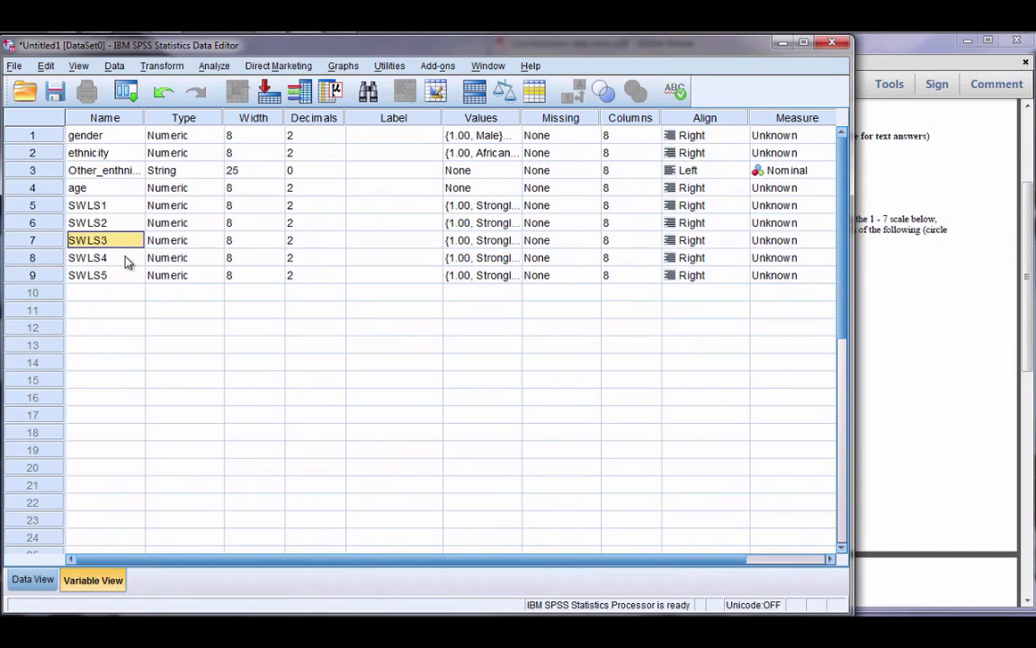
click(117, 207)
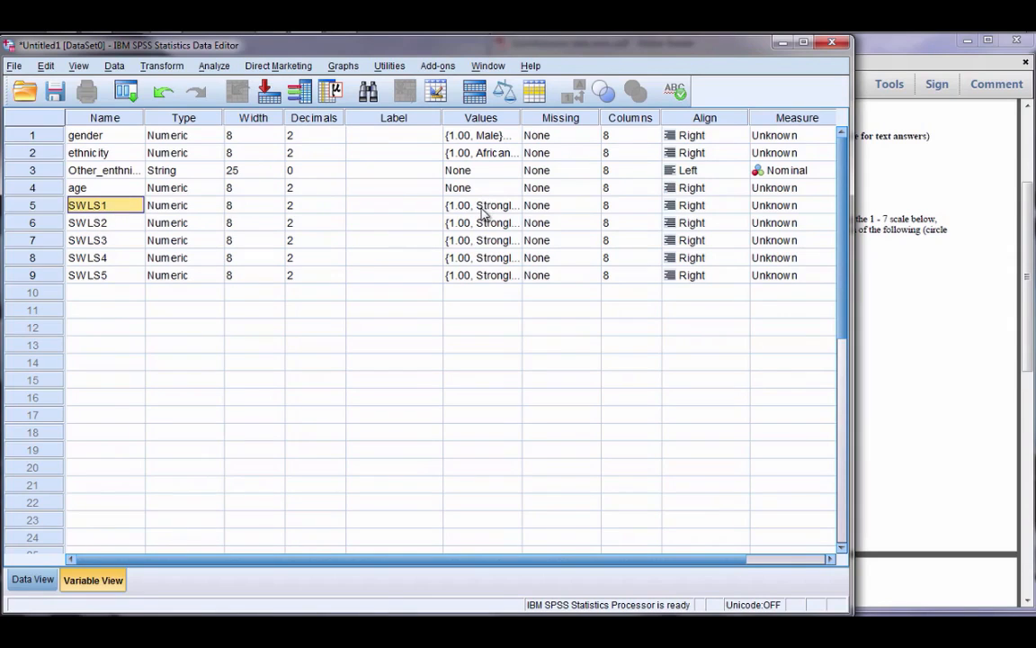
click(74, 222)
click(81, 240)
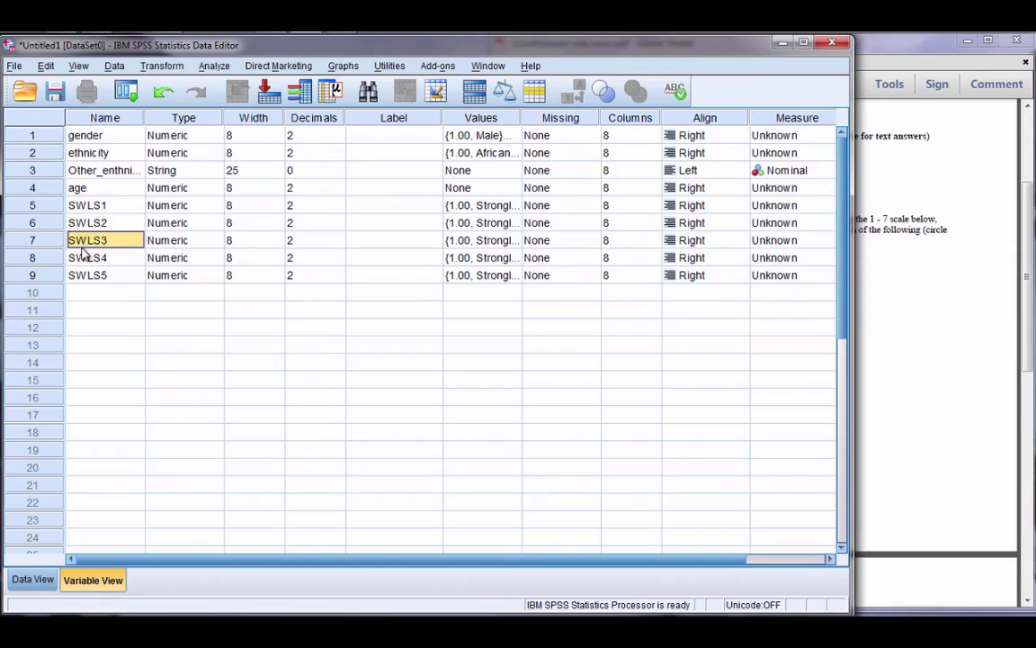
click(86, 257)
click(88, 275)
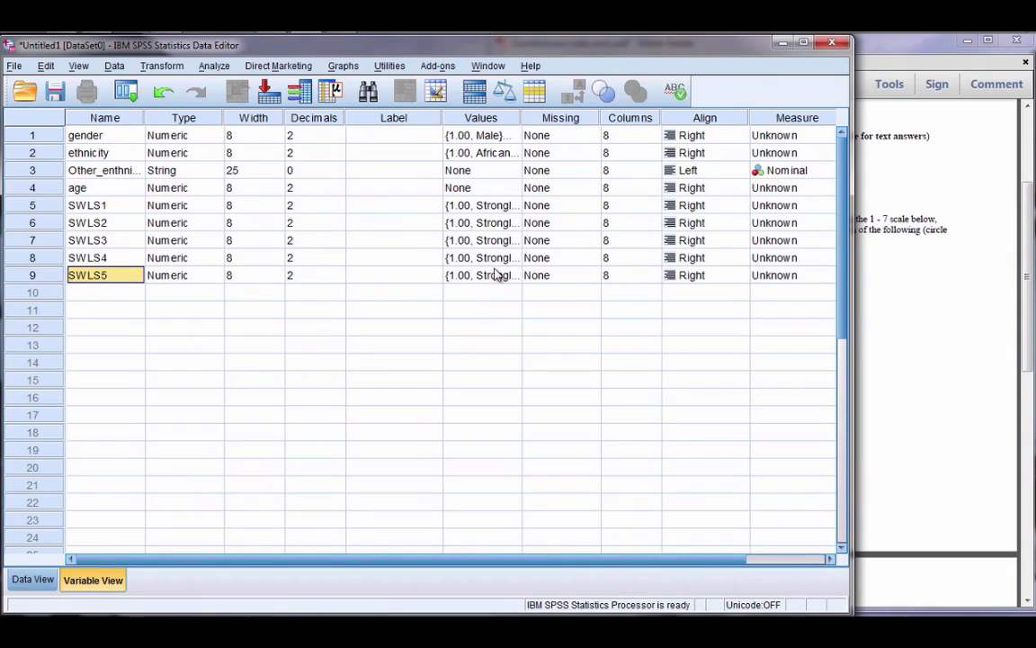
Switch to the Data View and examine the variable columns from gender to SWLS5
click(34, 581)
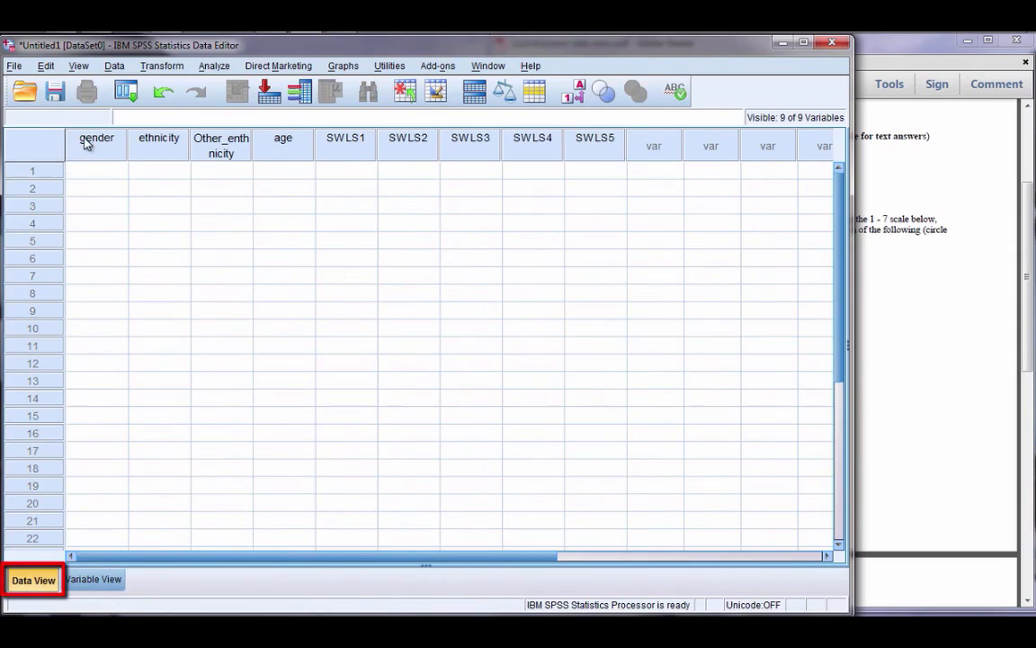
drag(86, 143, 573, 133)
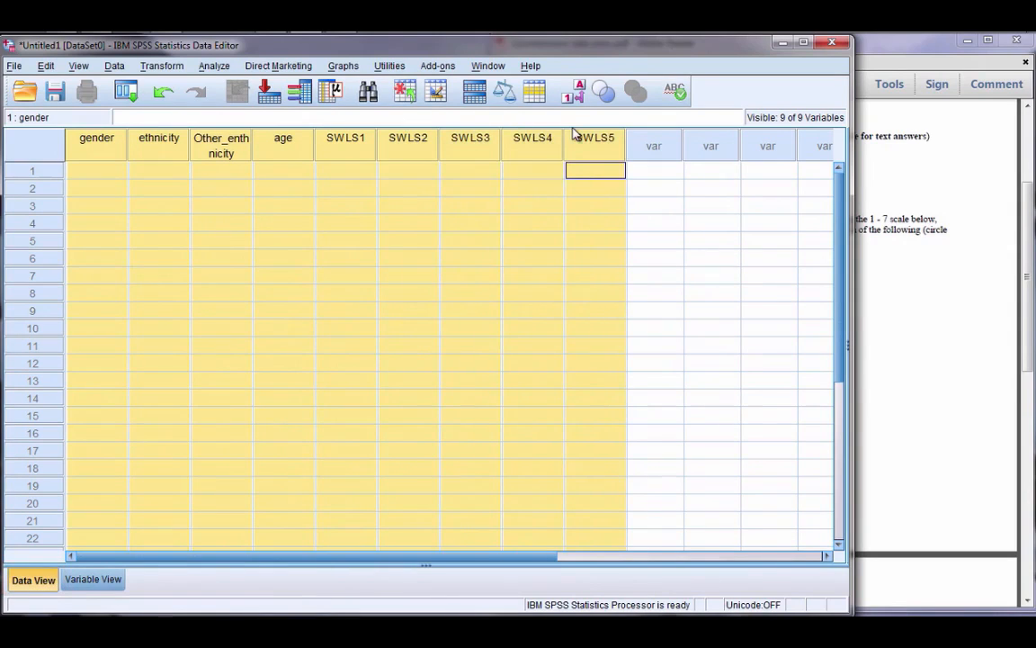
click(220, 170)
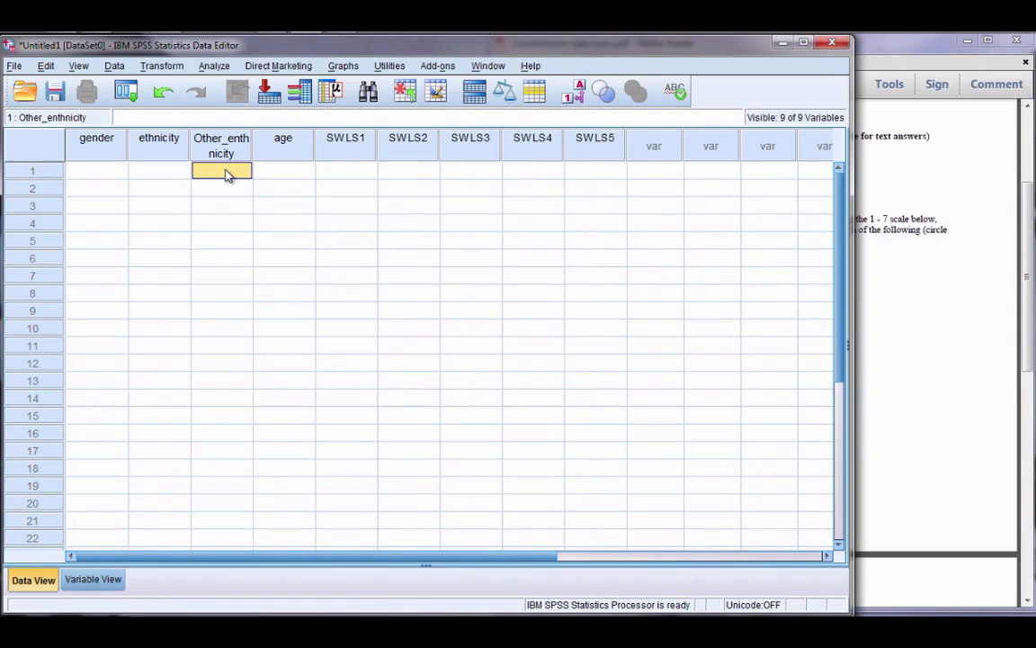